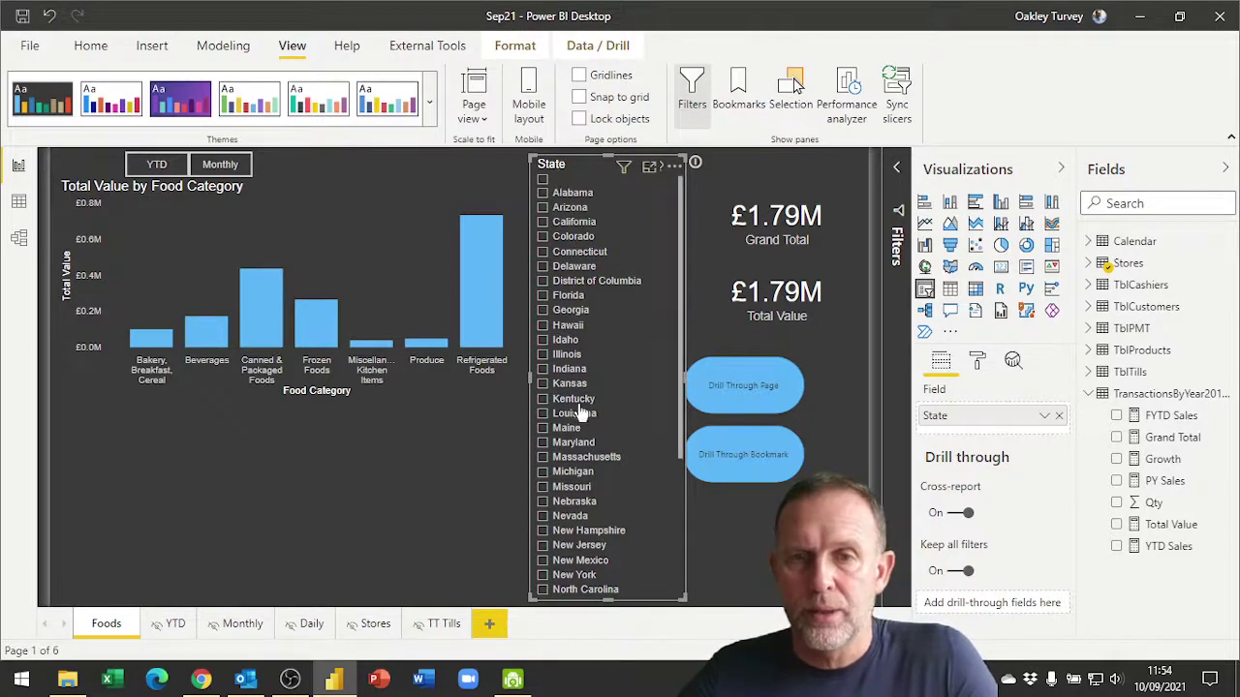
Step: Preview the Stores page, then drill through from Foods to Stores for California
{"action": "left_click", "coordinate": [372, 625]}
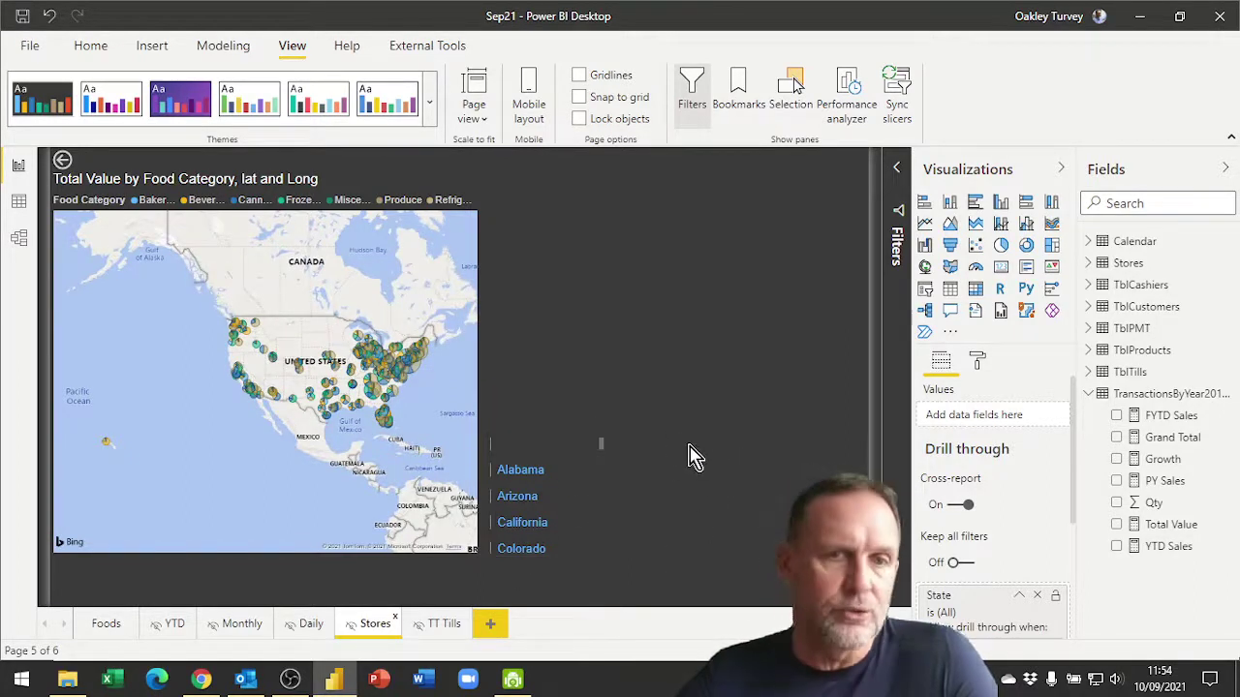
{"action": "left_click", "coordinate": [127, 622]}
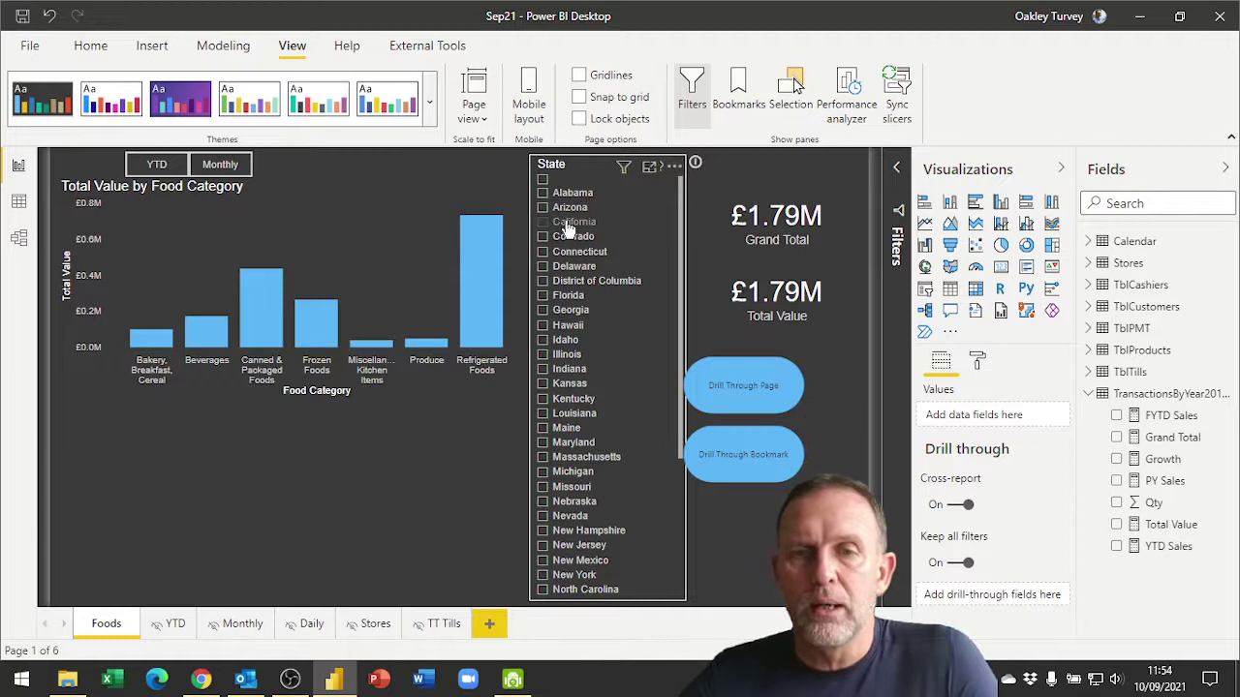
{"action": "right_click", "coordinate": [570, 227]}
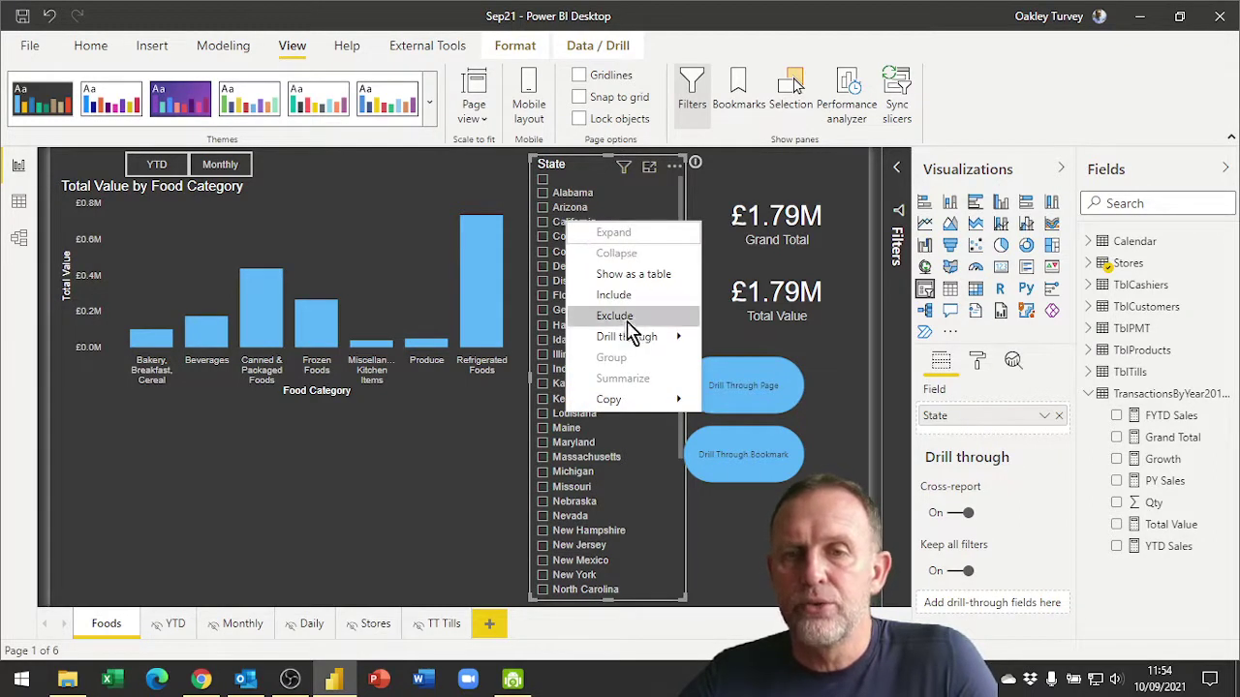
{"action": "mouse_move", "coordinate": [630, 339]}
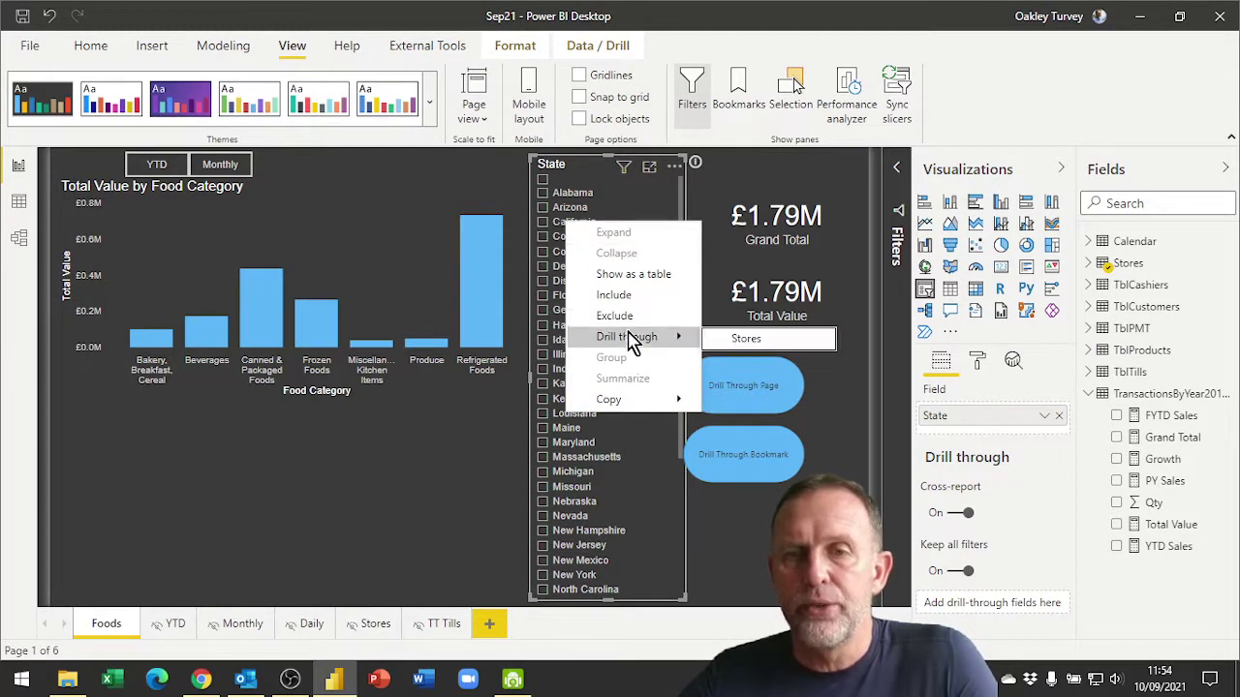
{"action": "left_click", "coordinate": [754, 350]}
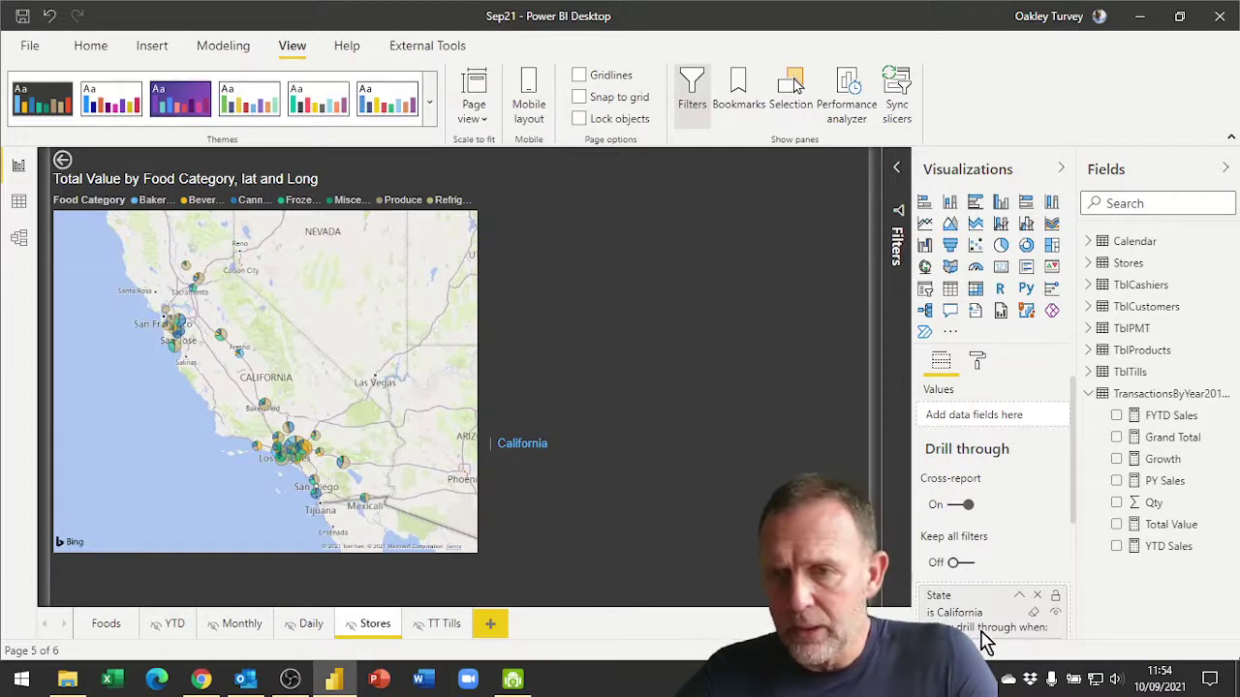
Step: Clear the State drill-through filter on Stores and return to Foods
{"action": "left_click", "coordinate": [1034, 614]}
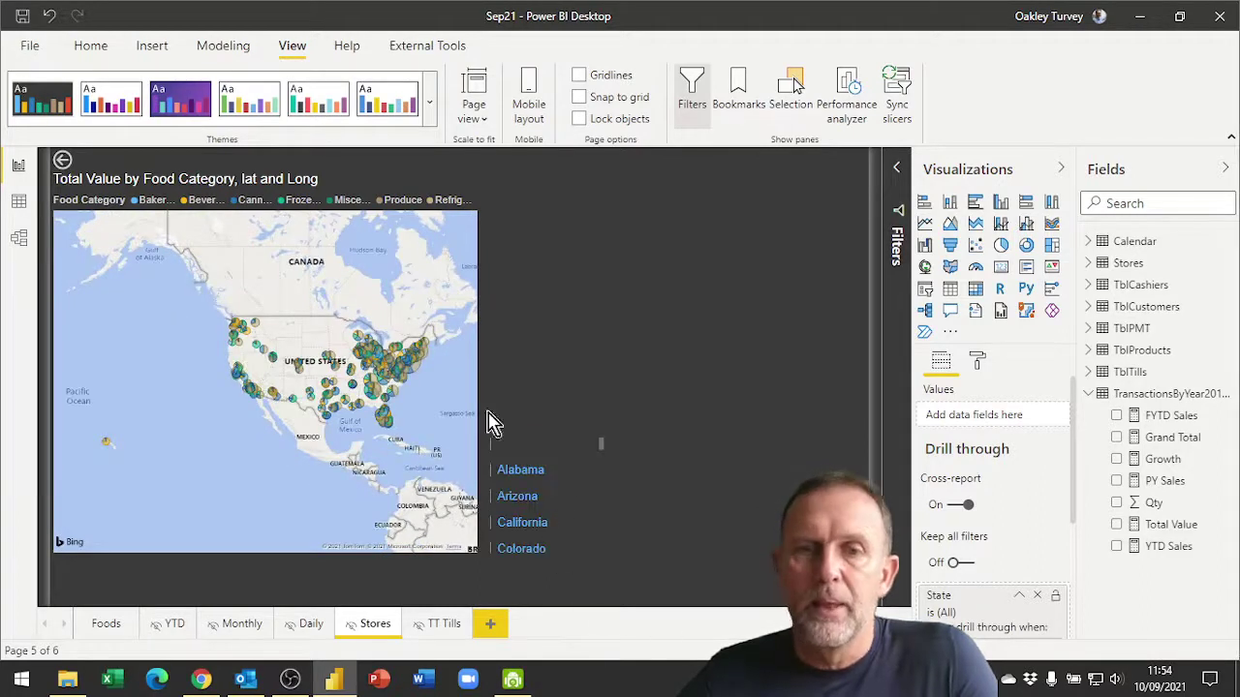
{"action": "scroll", "coordinate": [540, 490], "scroll_direction": "down", "scroll_amount": 5}
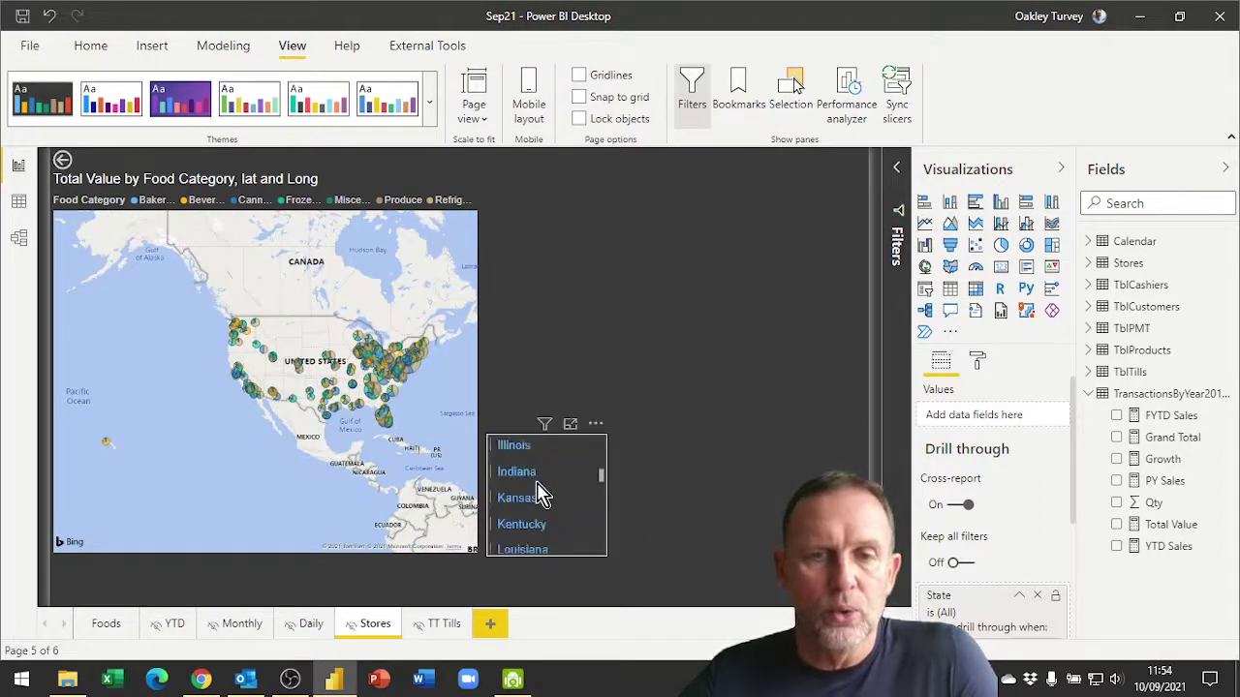
{"action": "scroll", "coordinate": [541, 520], "scroll_direction": "up", "scroll_amount": 5}
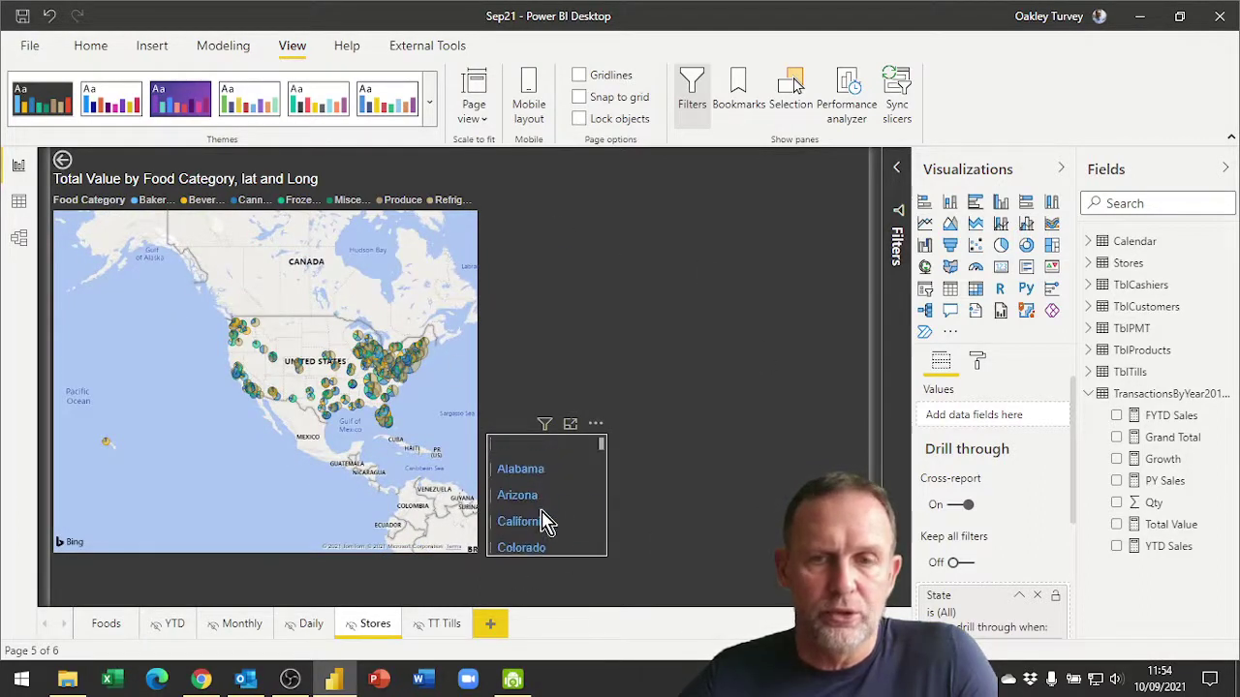
{"action": "left_click", "coordinate": [101, 625]}
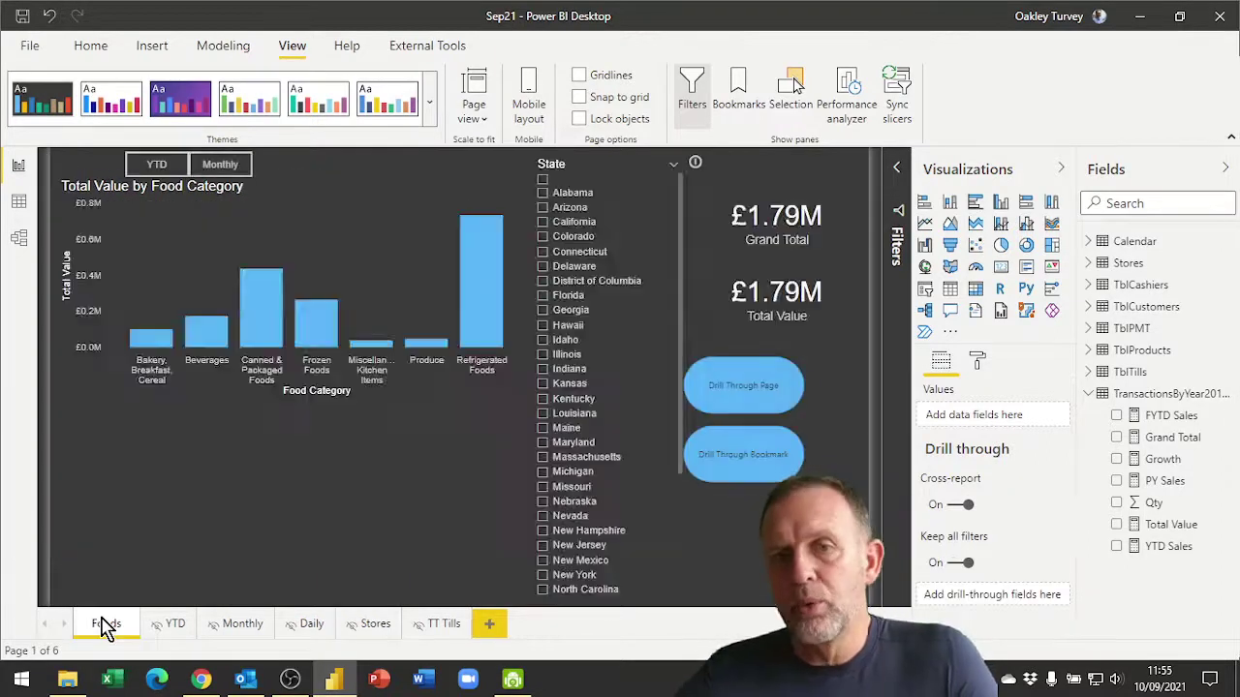
Step: Select California, Colorado and Connecticut in the State slicer and drill through to Stores
{"action": "left_click", "coordinate": [543, 224]}
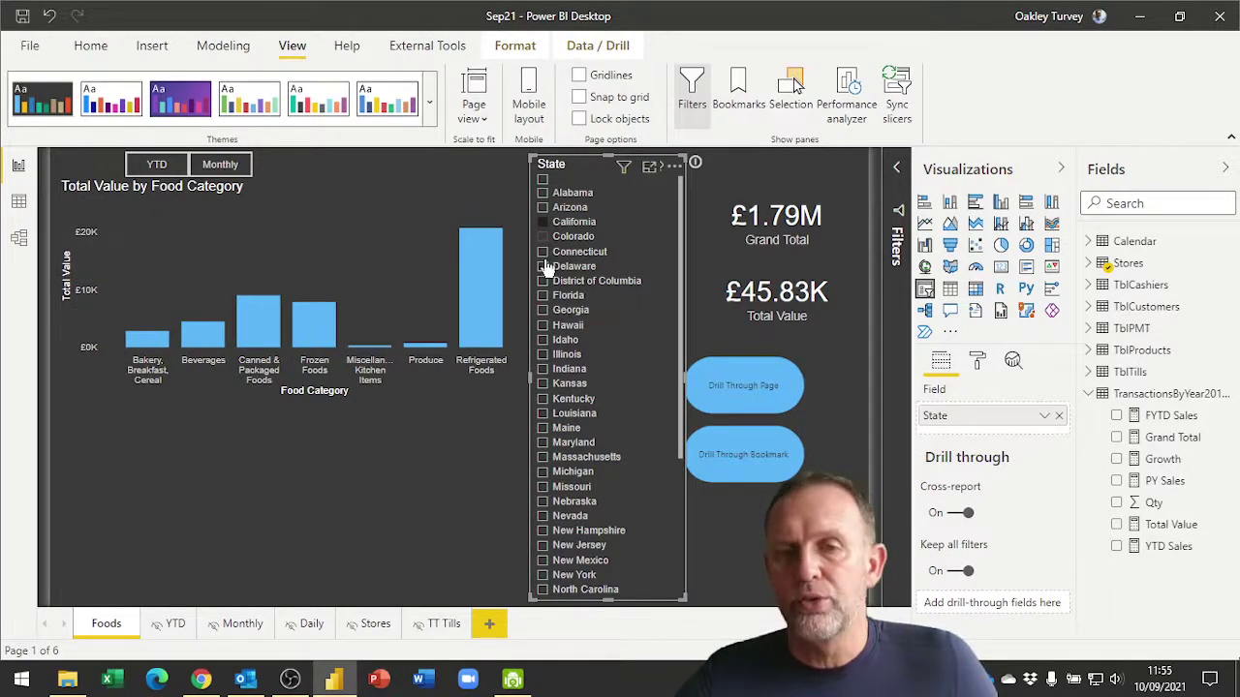
{"action": "left_click", "coordinate": [544, 236]}
{"action": "left_click", "coordinate": [543, 252]}
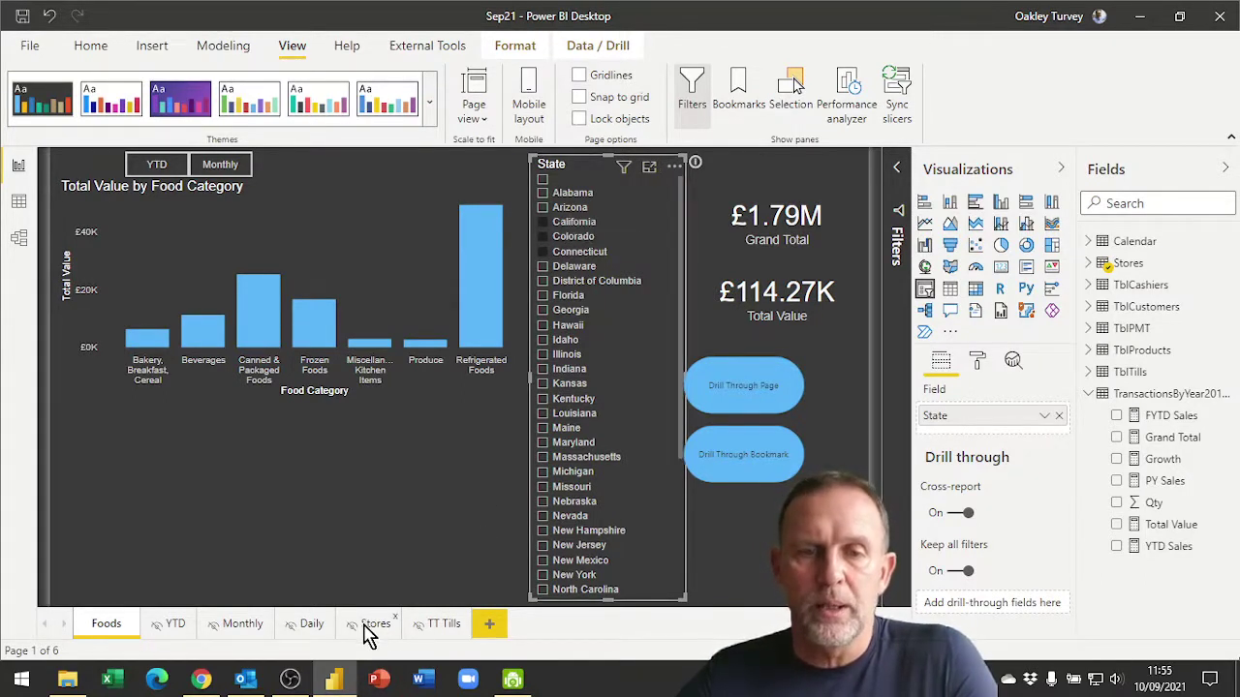
{"action": "right_click", "coordinate": [578, 233]}
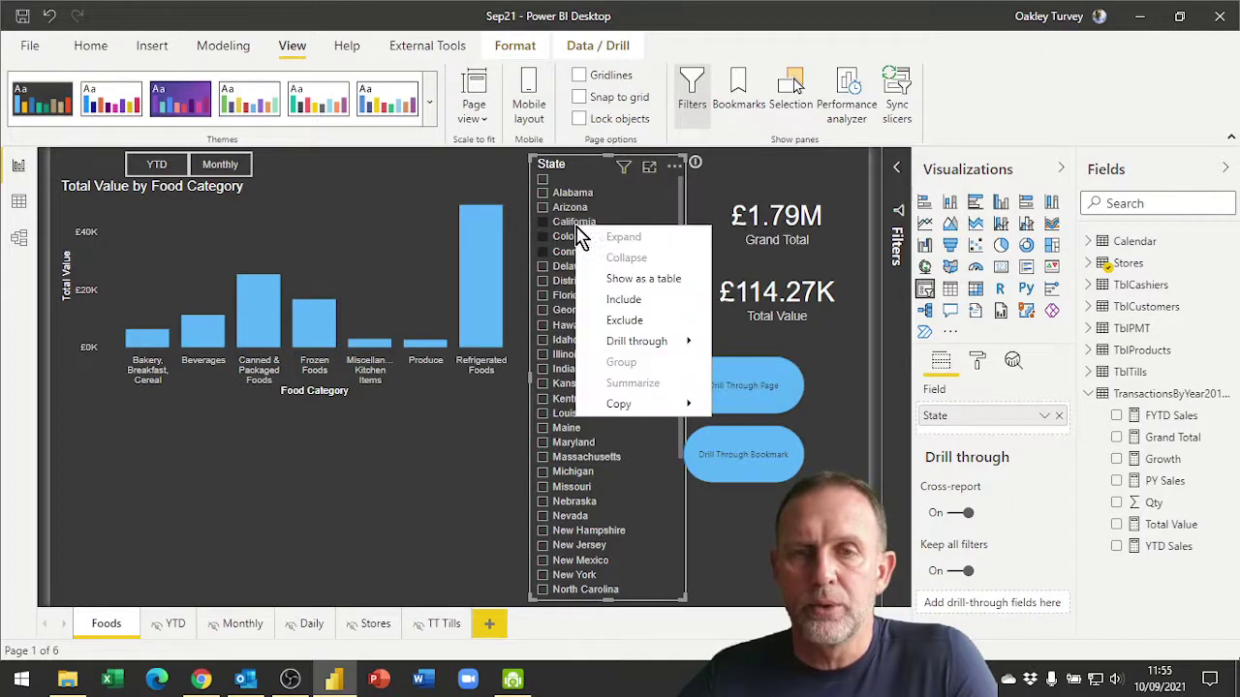
{"action": "mouse_move", "coordinate": [650, 341]}
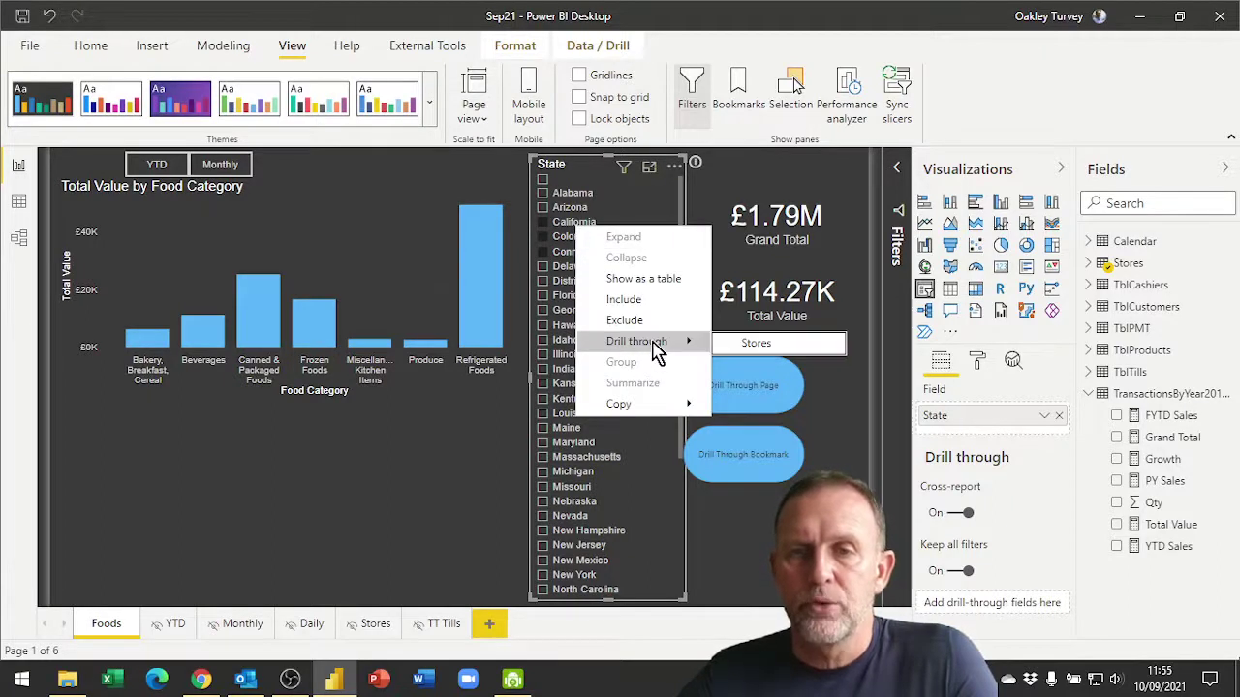
{"action": "left_click", "coordinate": [756, 344]}
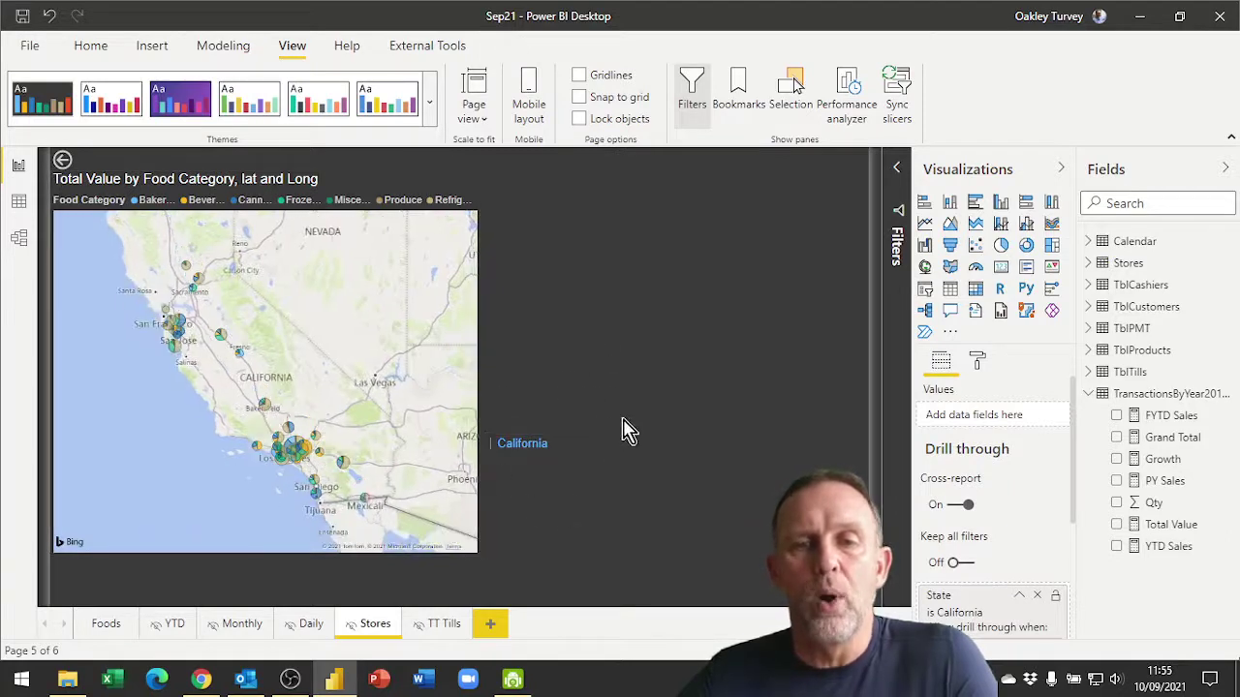
Step: Drill through to Stores again for Colorado and clear its State drill-through filter
{"action": "left_click", "coordinate": [105, 627]}
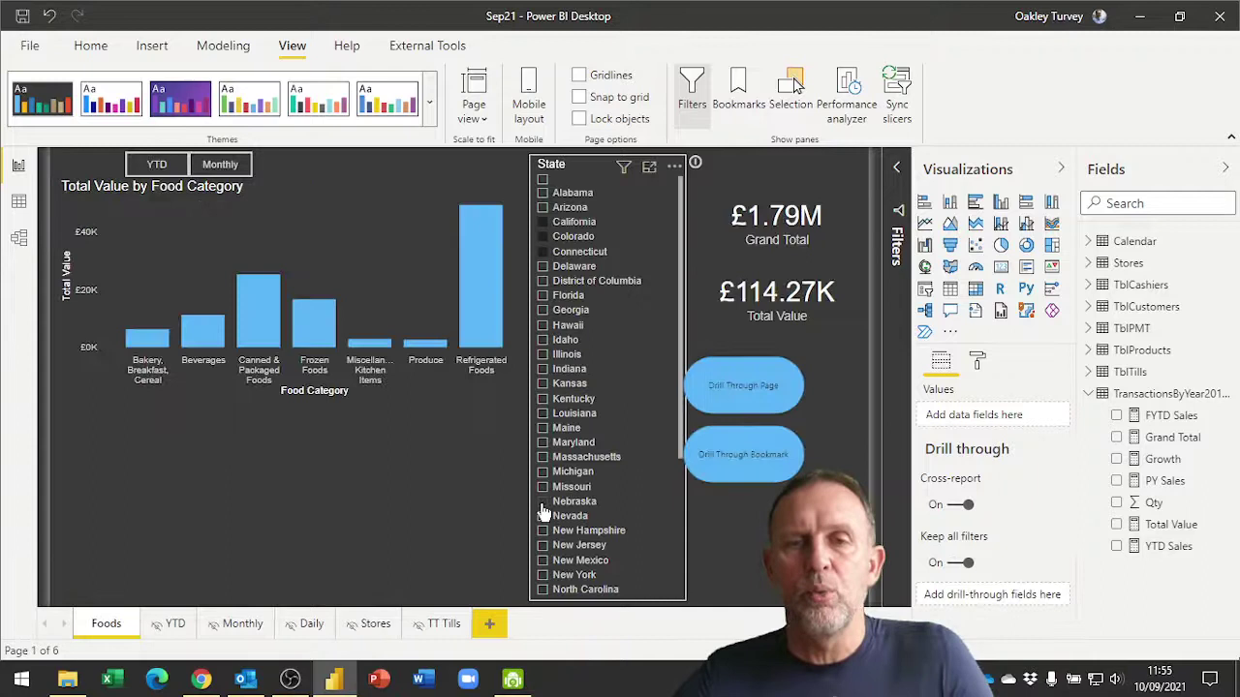
{"action": "right_click", "coordinate": [582, 247]}
{"action": "mouse_move", "coordinate": [646, 355]}
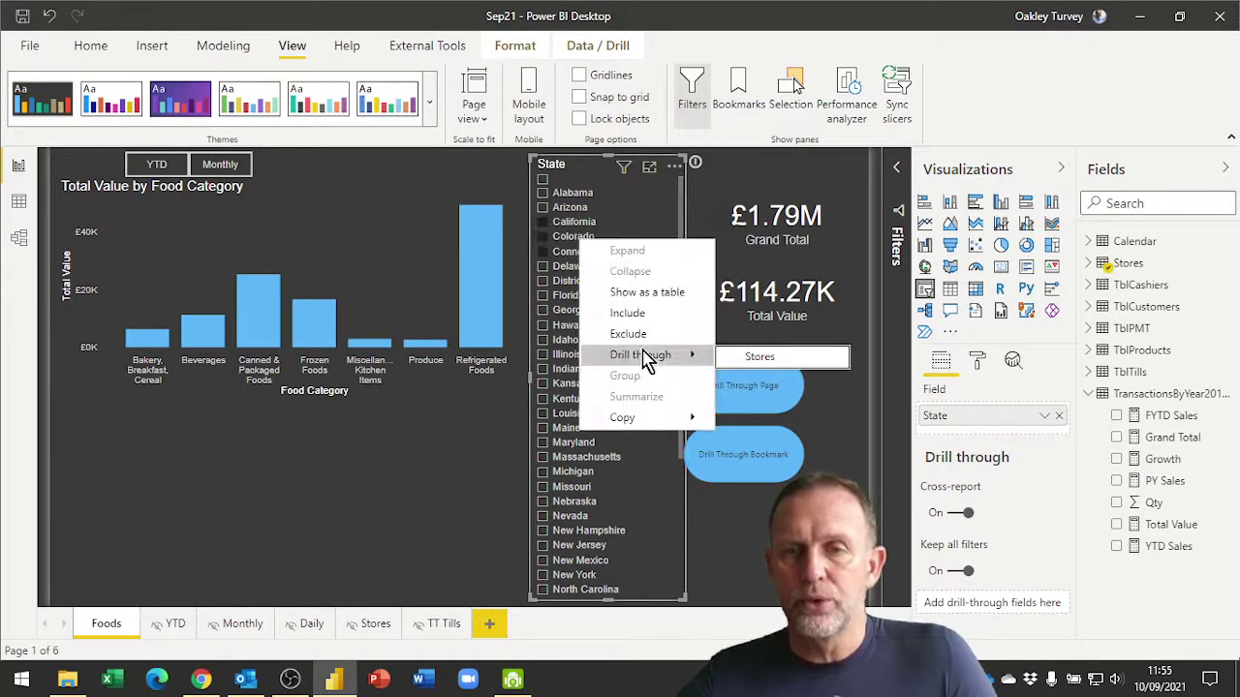
{"action": "left_click", "coordinate": [758, 359]}
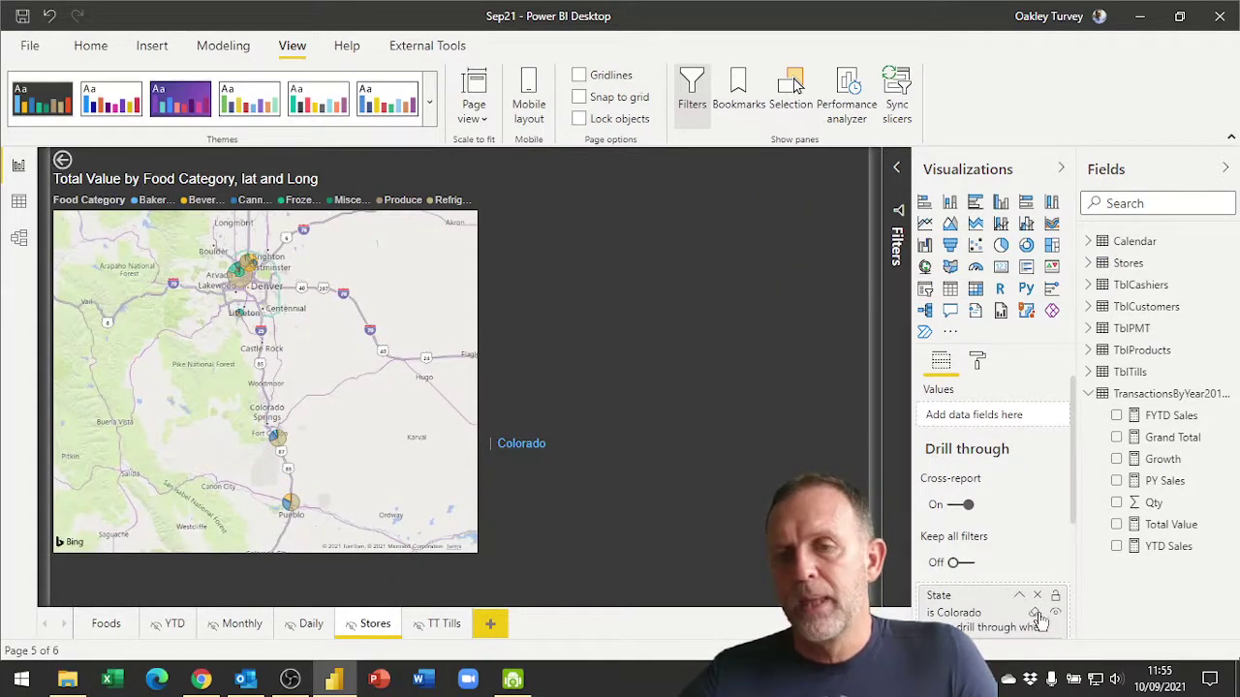
{"action": "left_click", "coordinate": [1035, 618]}
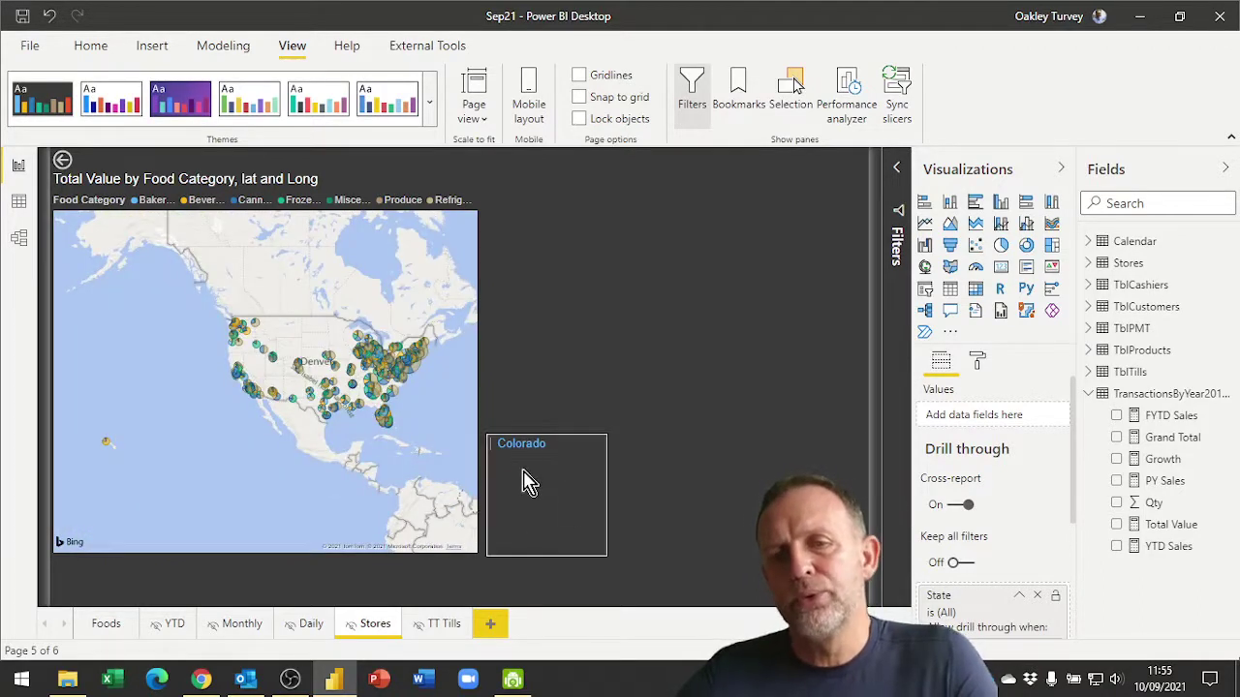
Step: Sync the Foods page's State slicer to the Stores page
{"action": "left_click", "coordinate": [109, 628]}
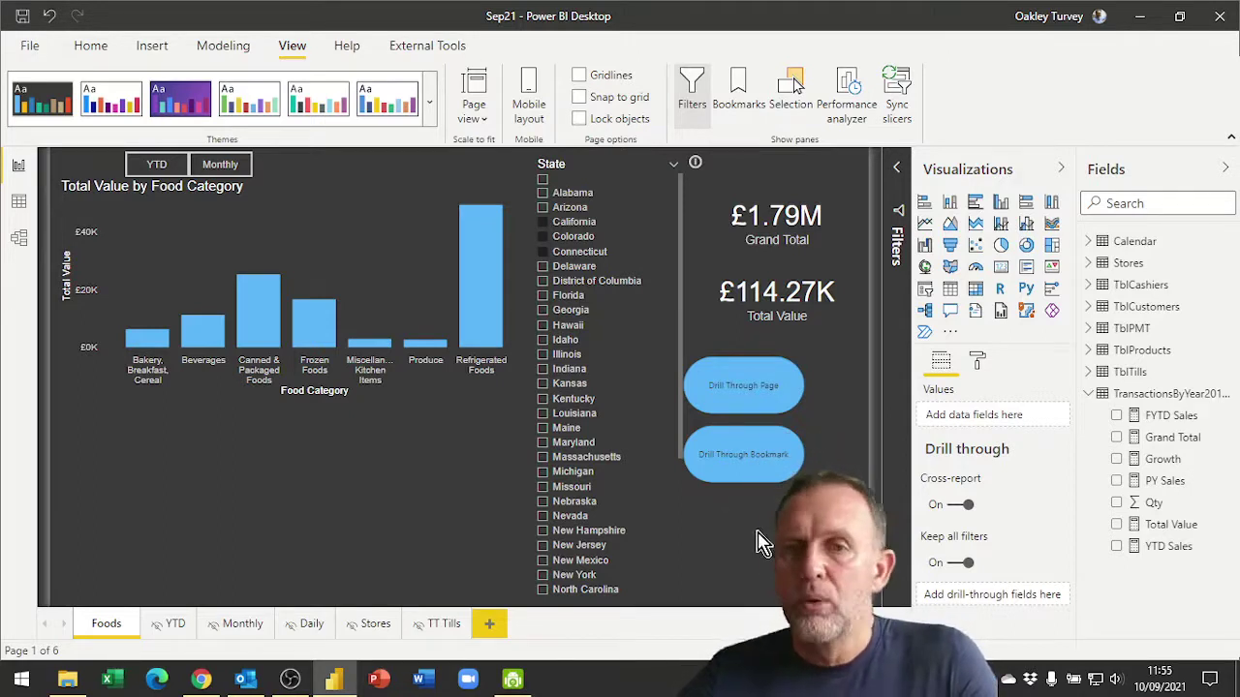
{"action": "left_click", "coordinate": [588, 173]}
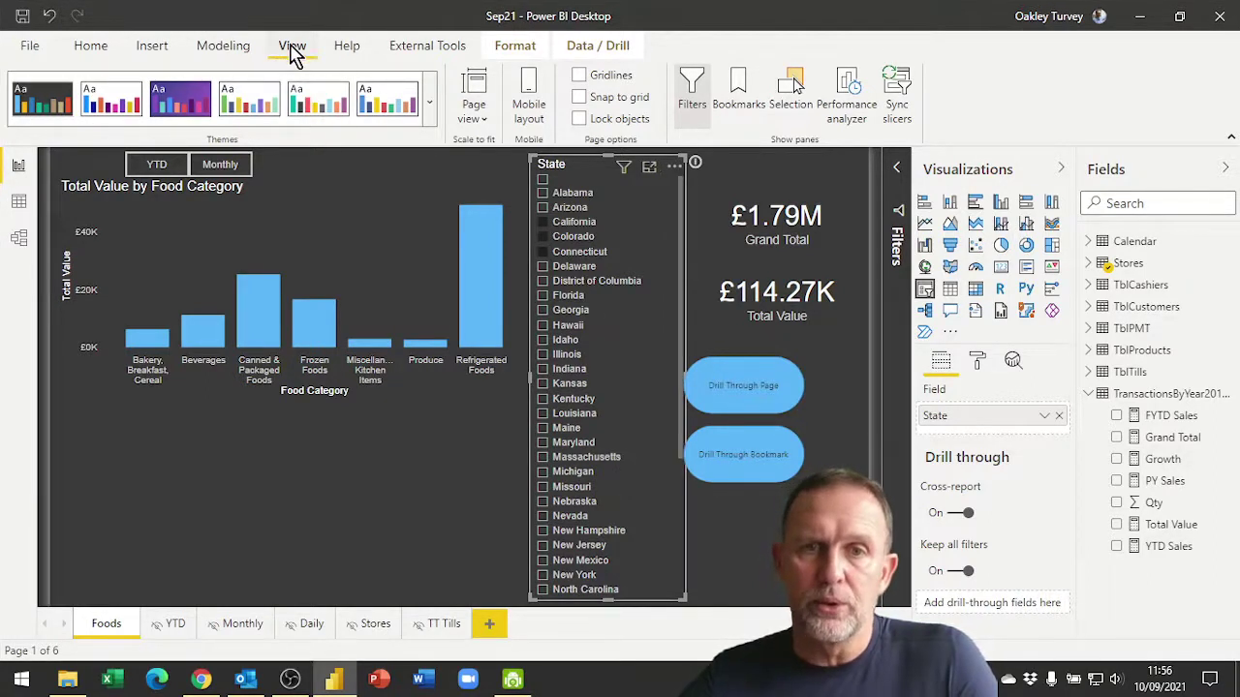
{"action": "left_click", "coordinate": [896, 96]}
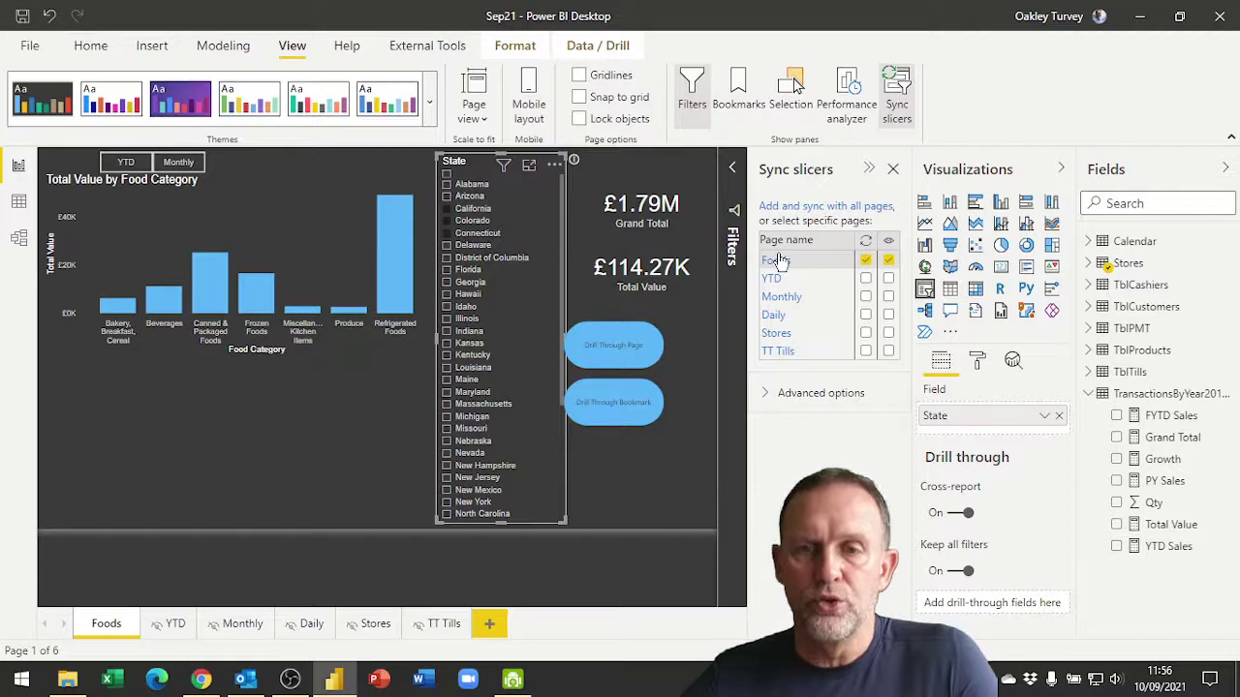
{"action": "left_click", "coordinate": [866, 333]}
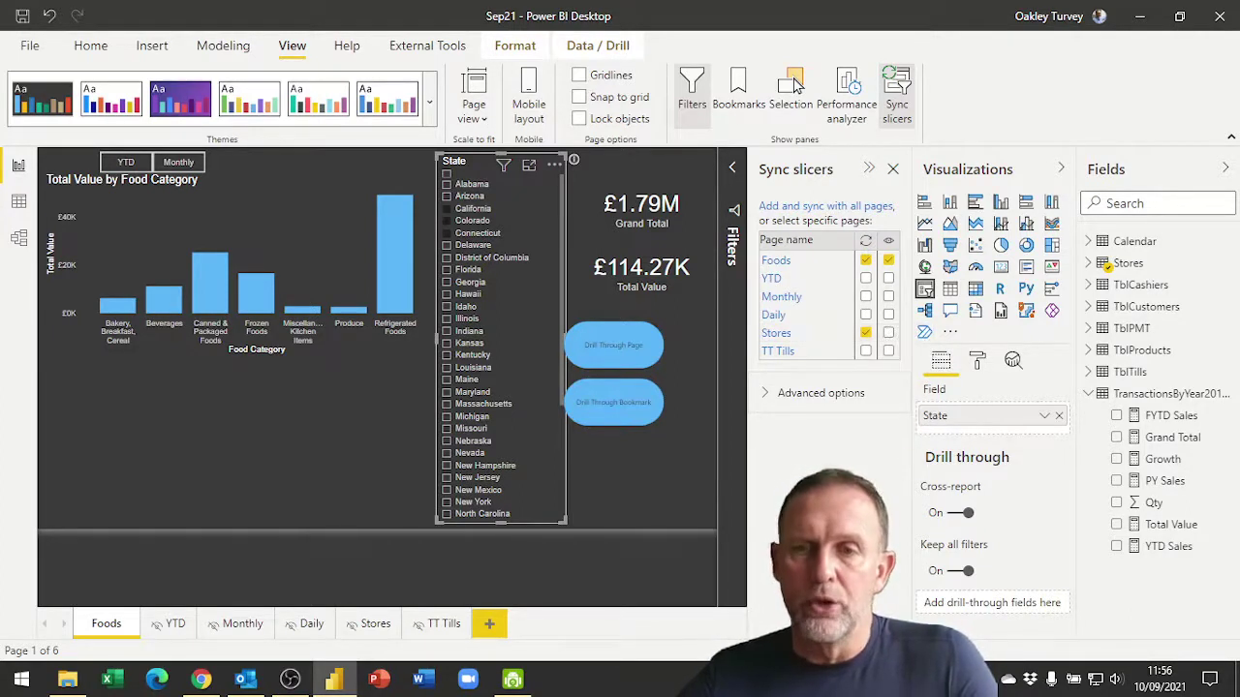
Step: Check the synced states on the Stores page, then return to Foods
{"action": "left_click", "coordinate": [369, 632]}
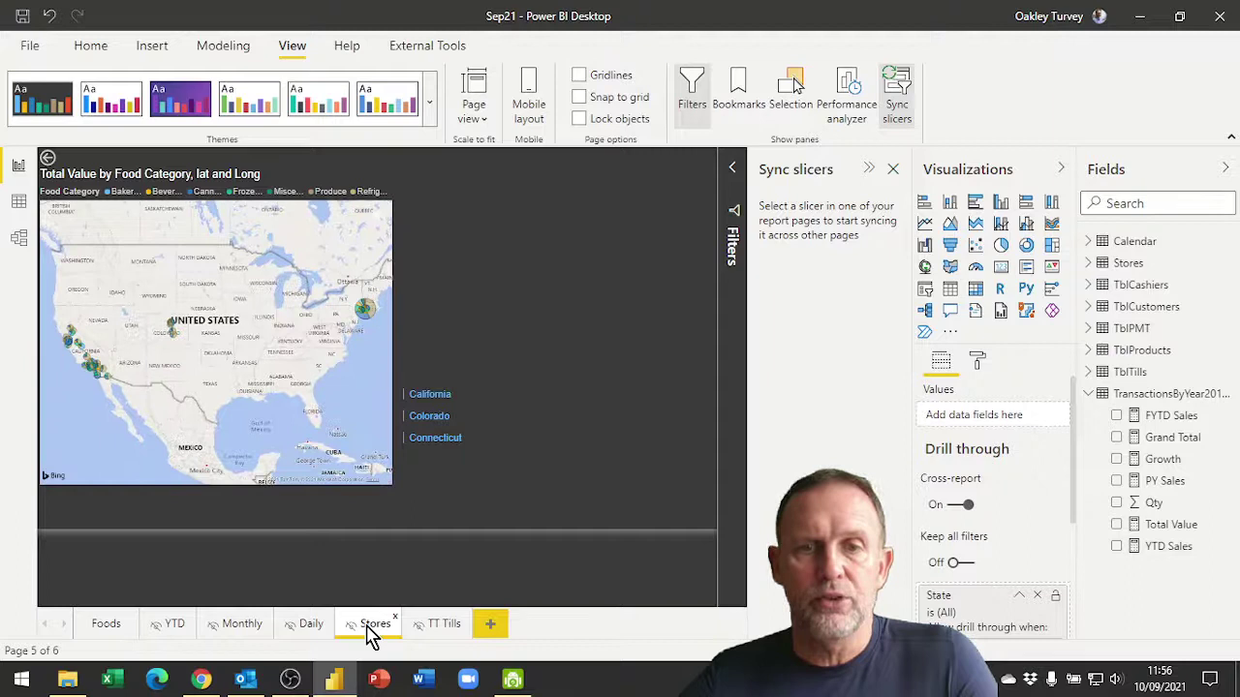
{"action": "mouse_move", "coordinate": [436, 373]}
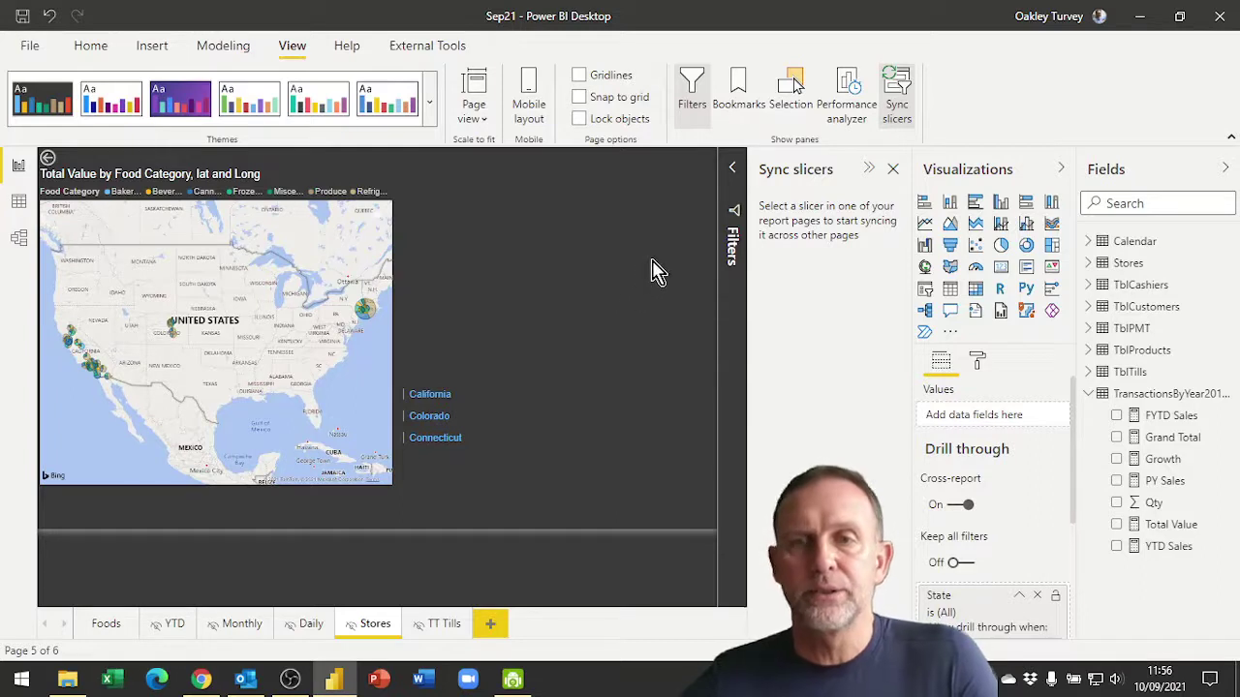
{"action": "left_click", "coordinate": [109, 626]}
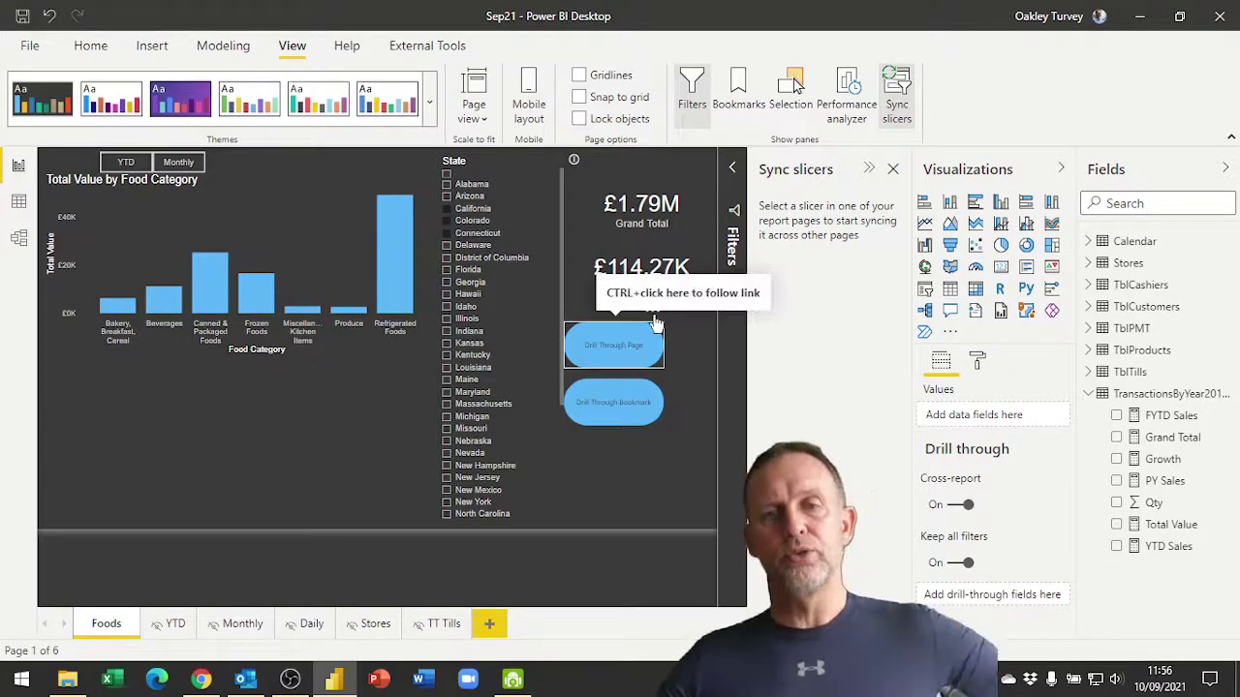
Step: Confirm the Drill Through Page button's action navigates to Stores, then follow the link
{"action": "left_click", "coordinate": [607, 359]}
{"action": "scroll", "coordinate": [999, 349], "scroll_direction": "down", "scroll_amount": 2}
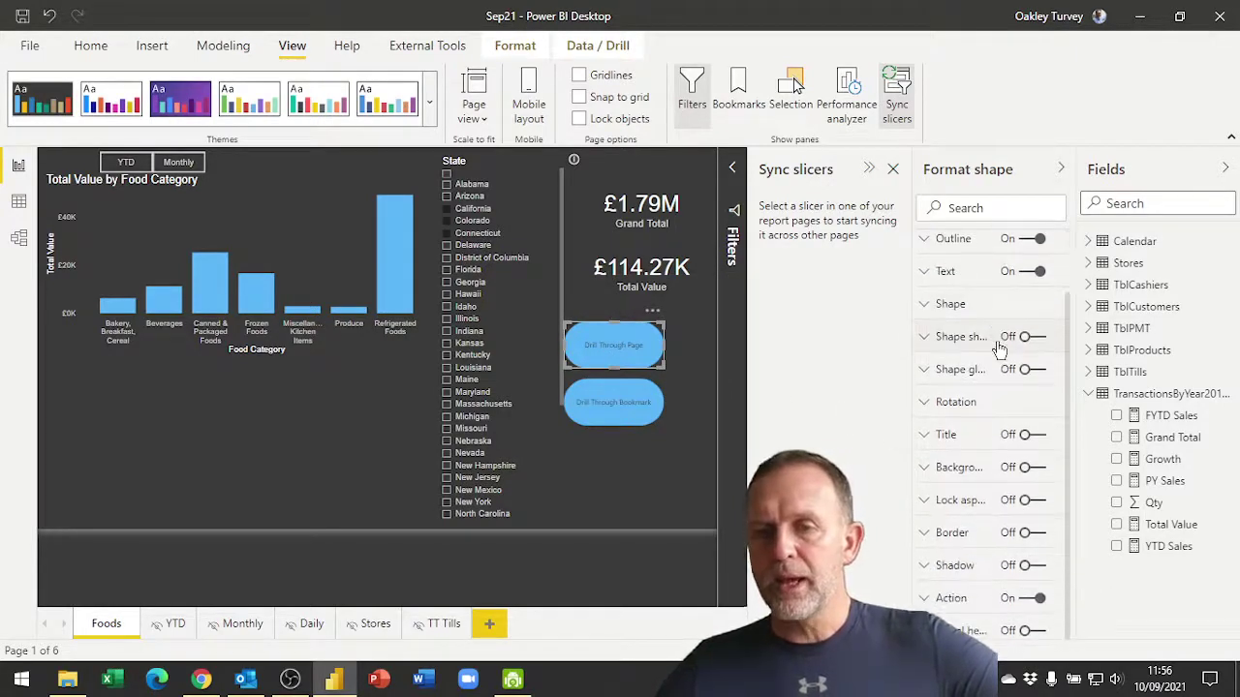
{"action": "left_click", "coordinate": [950, 599]}
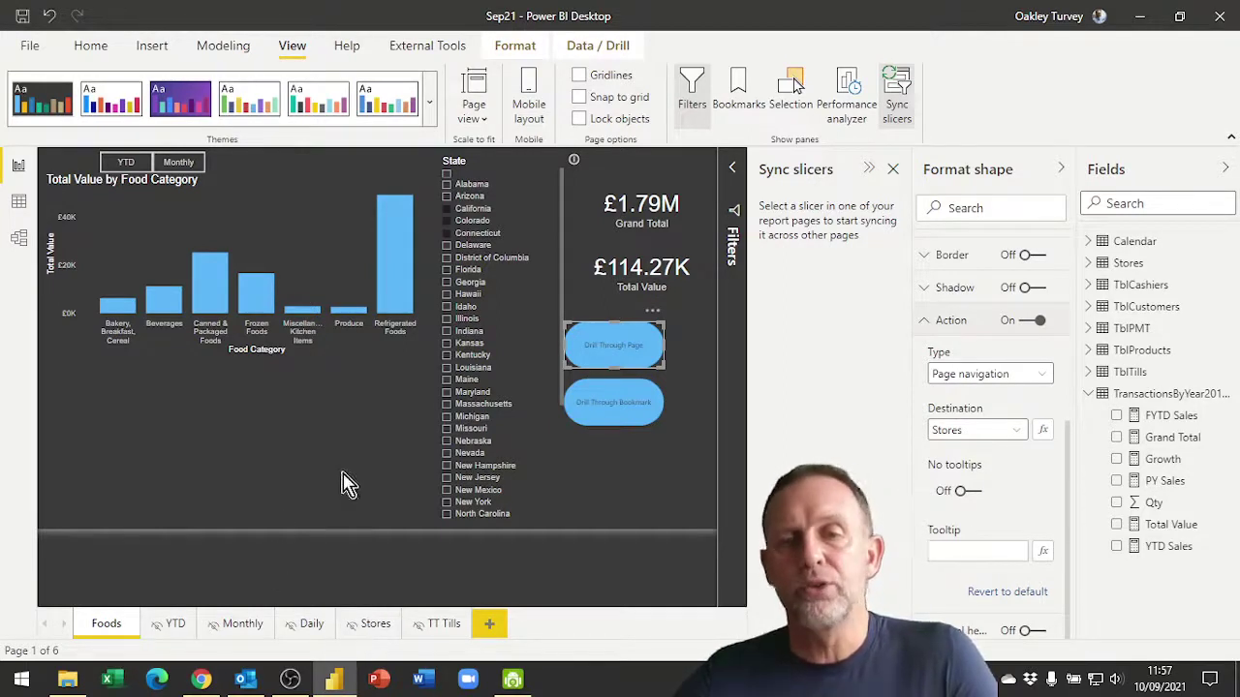
{"action": "left_click", "coordinate": [607, 356], "text": "ctrl"}
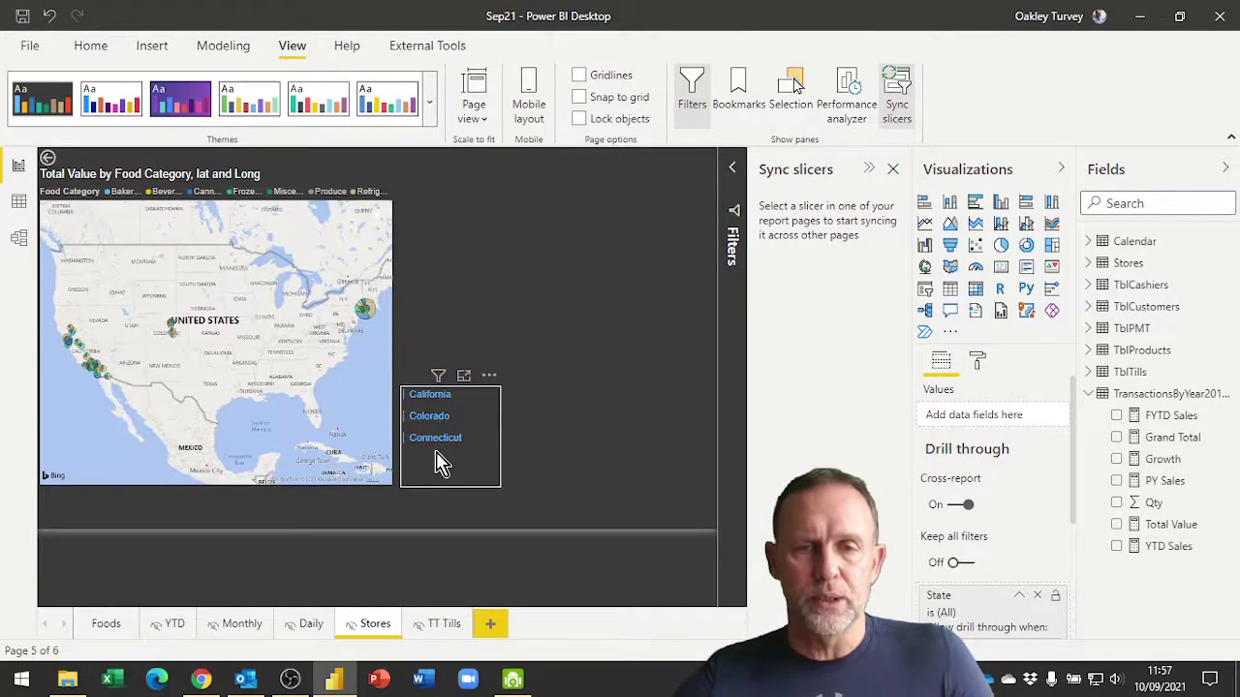
Step: On Foods, confirm the Drill Through Bookmark button's action uses the DTM bookmark
{"action": "left_click", "coordinate": [109, 628]}
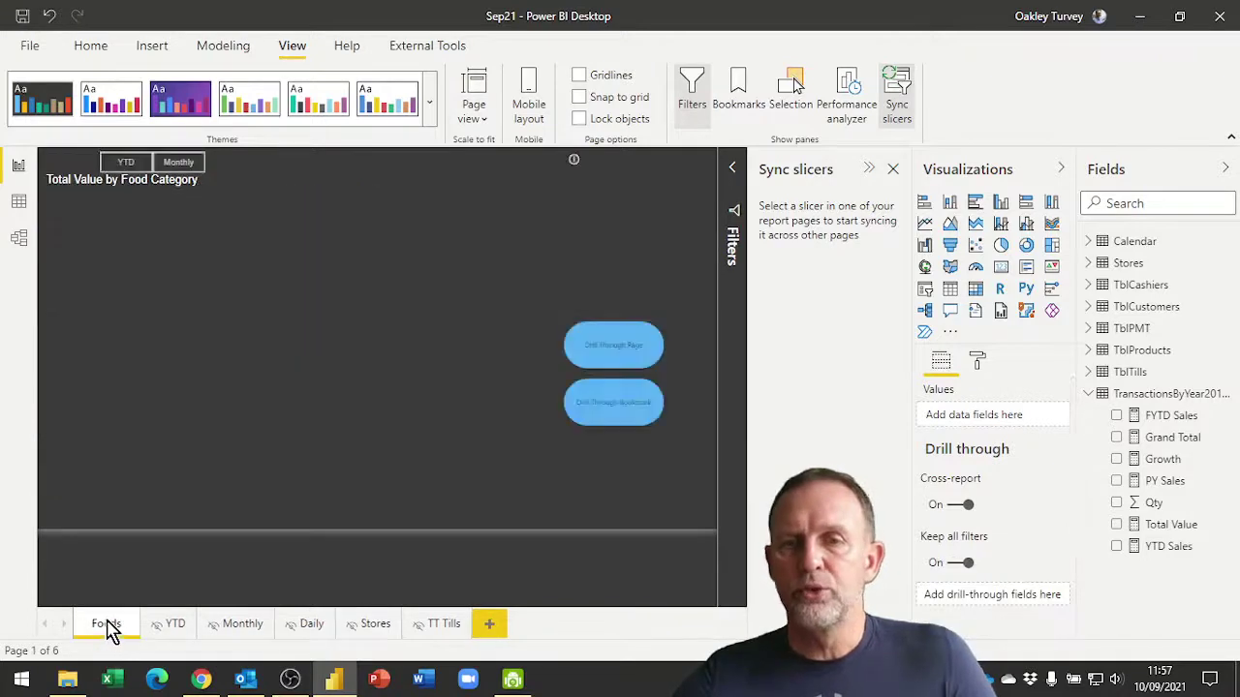
{"action": "left_click", "coordinate": [606, 415]}
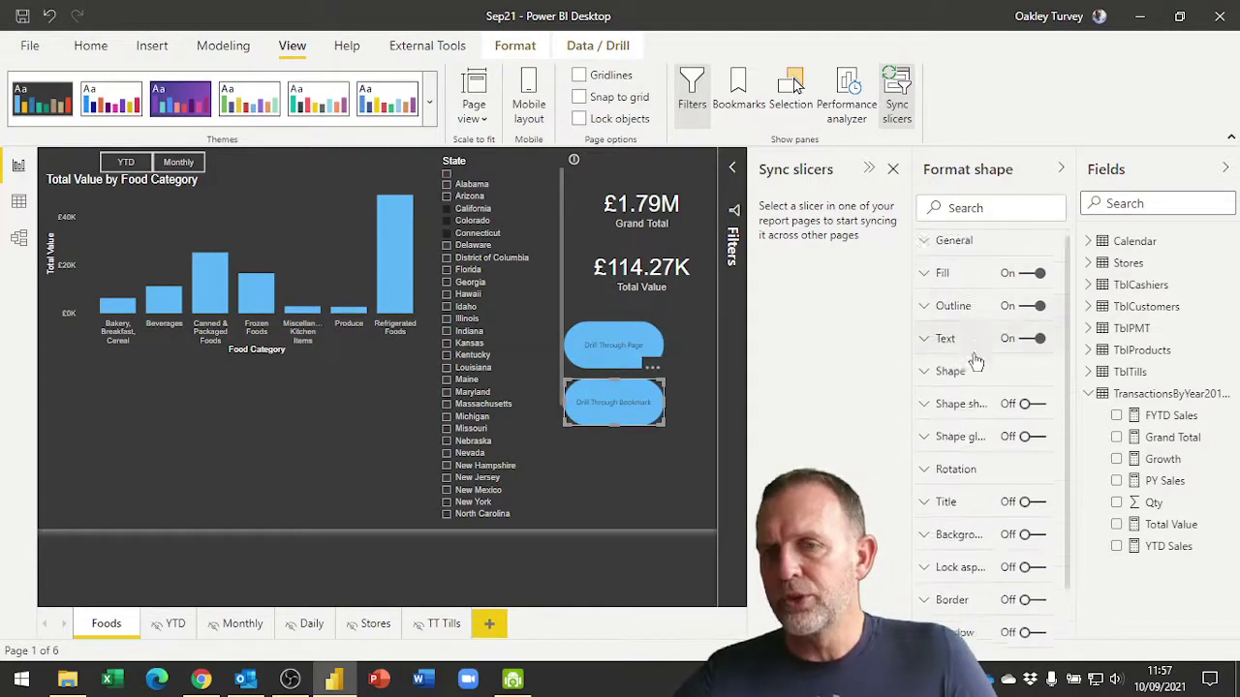
{"action": "scroll", "coordinate": [976, 373], "scroll_direction": "down", "scroll_amount": 1}
{"action": "left_click", "coordinate": [949, 598]}
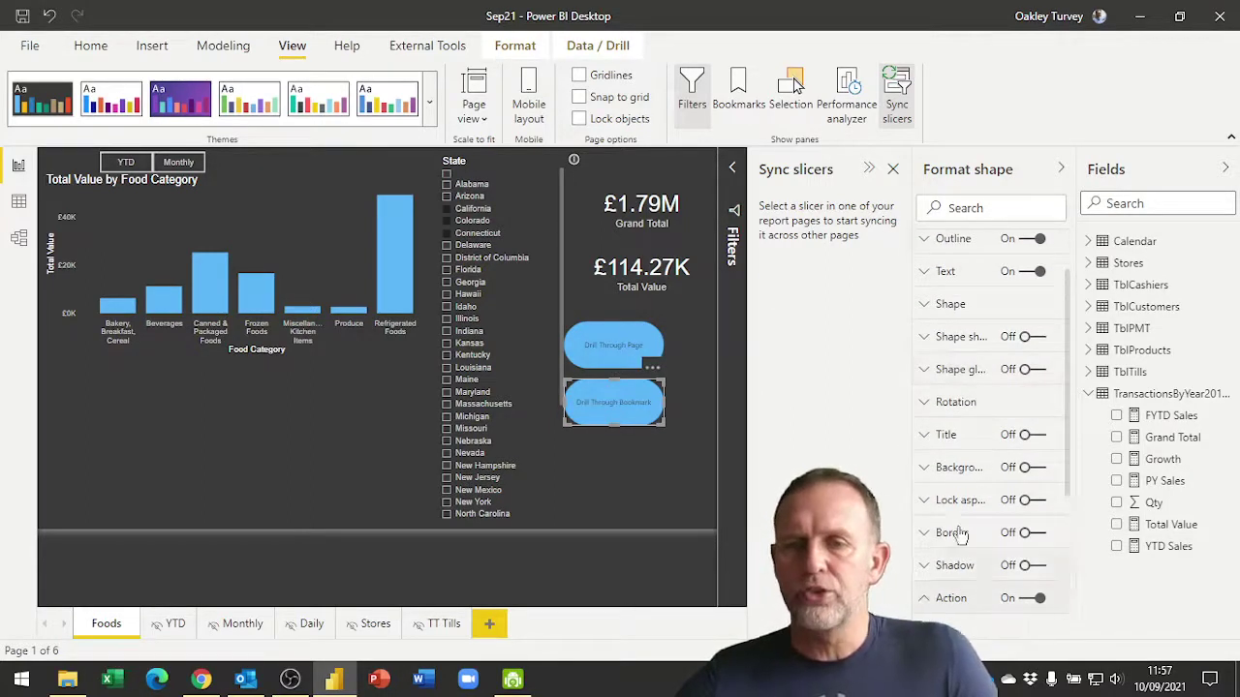
{"action": "scroll", "coordinate": [978, 524], "scroll_direction": "down", "scroll_amount": 3}
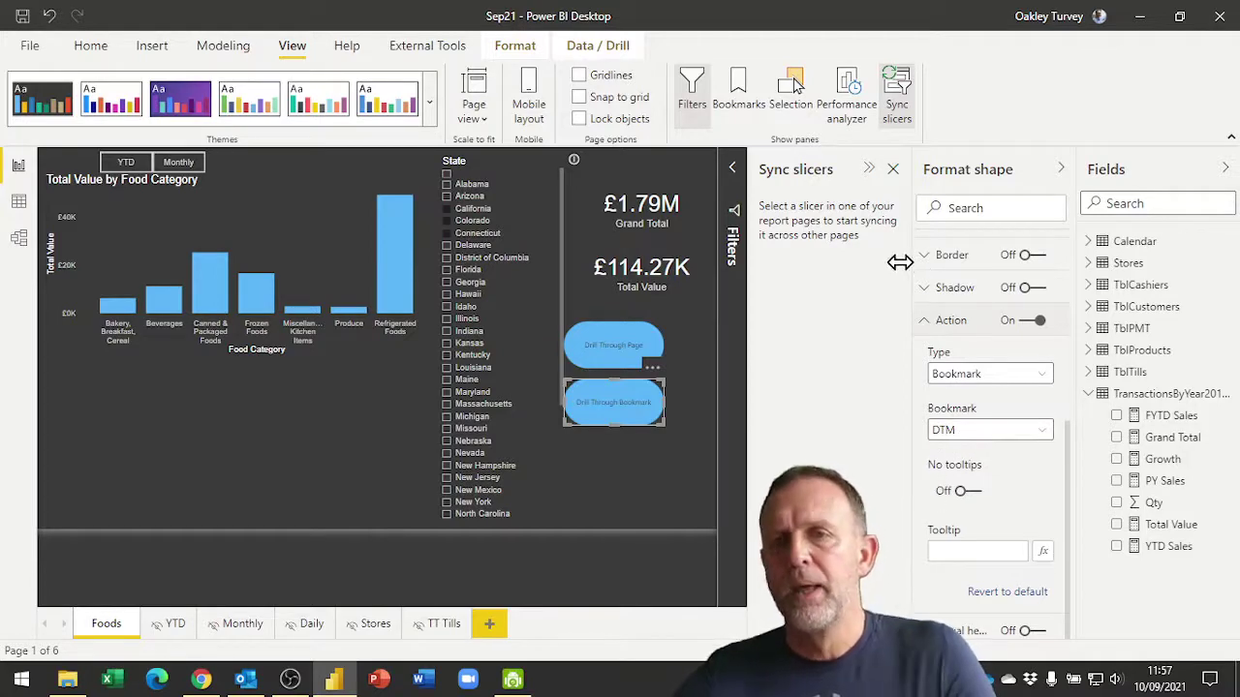
Step: Close Sync slicers, show the Bookmarks pane, and open DTM's options on Stores
{"action": "left_click", "coordinate": [892, 173]}
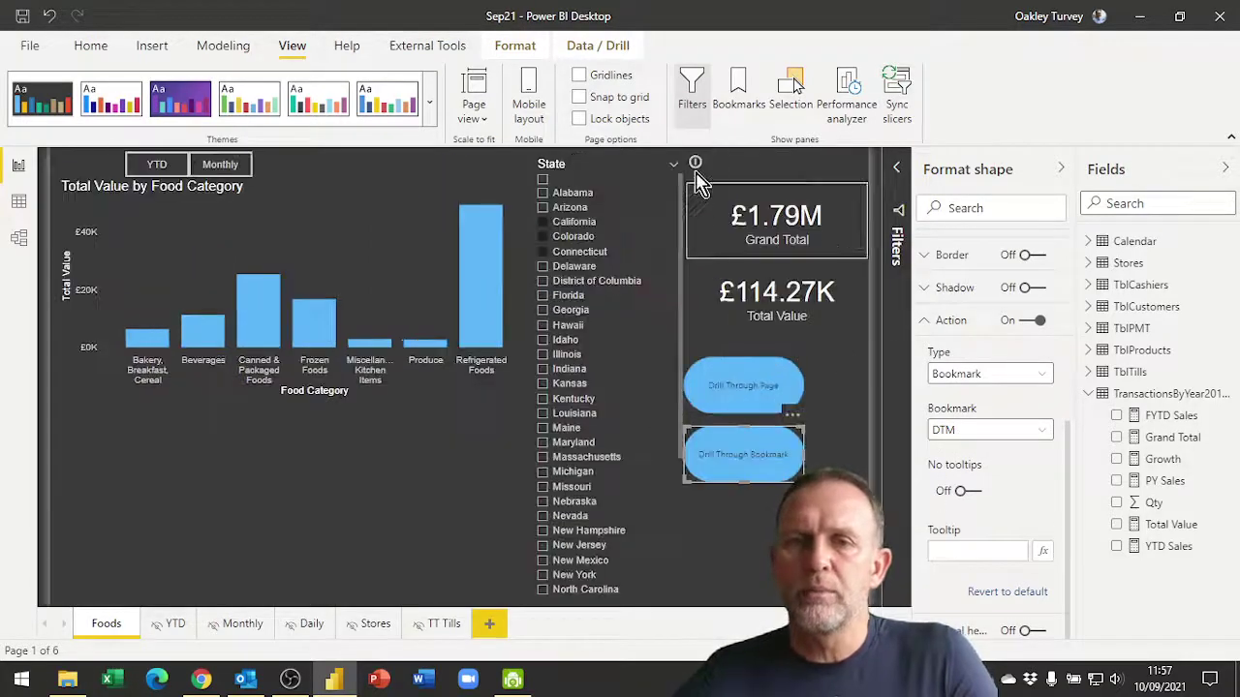
{"action": "left_click", "coordinate": [733, 89]}
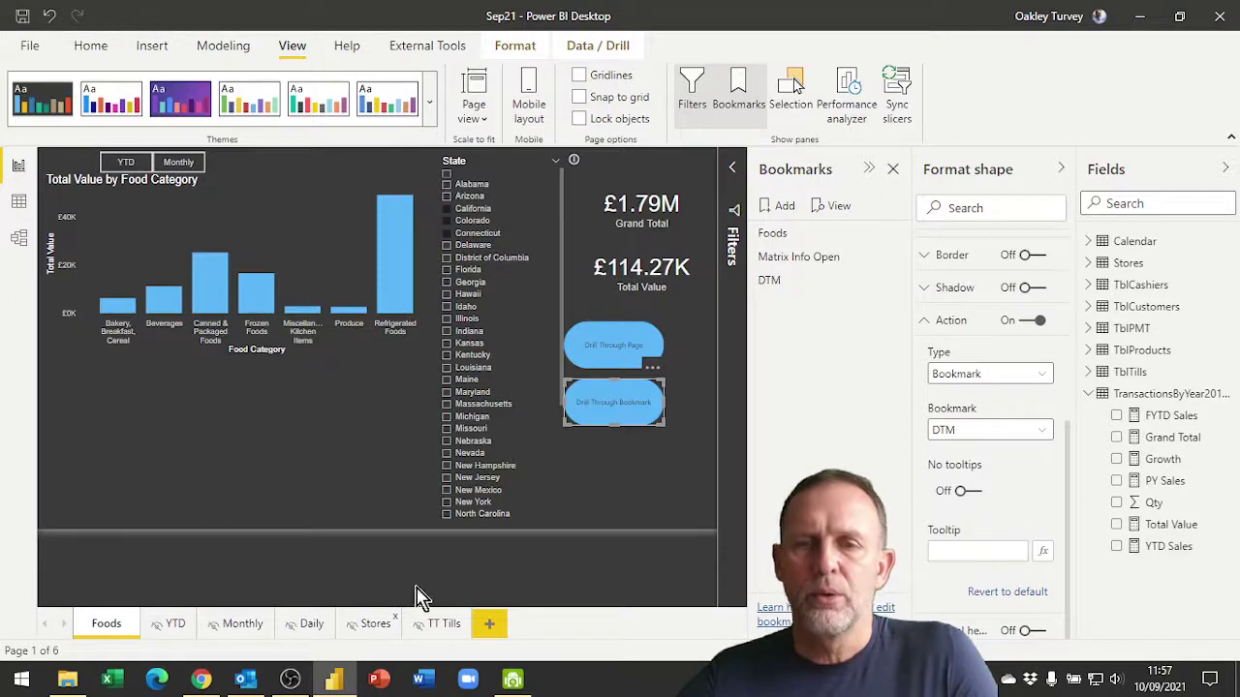
{"action": "left_click", "coordinate": [375, 623]}
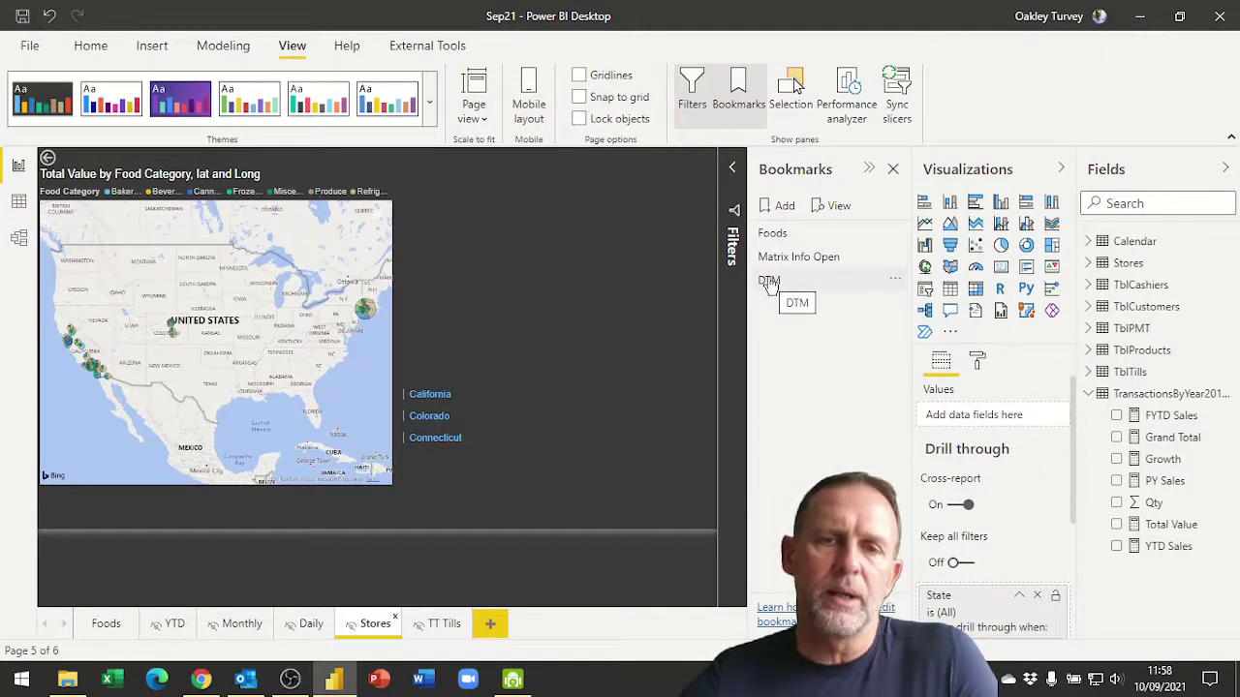
{"action": "left_click", "coordinate": [897, 287]}
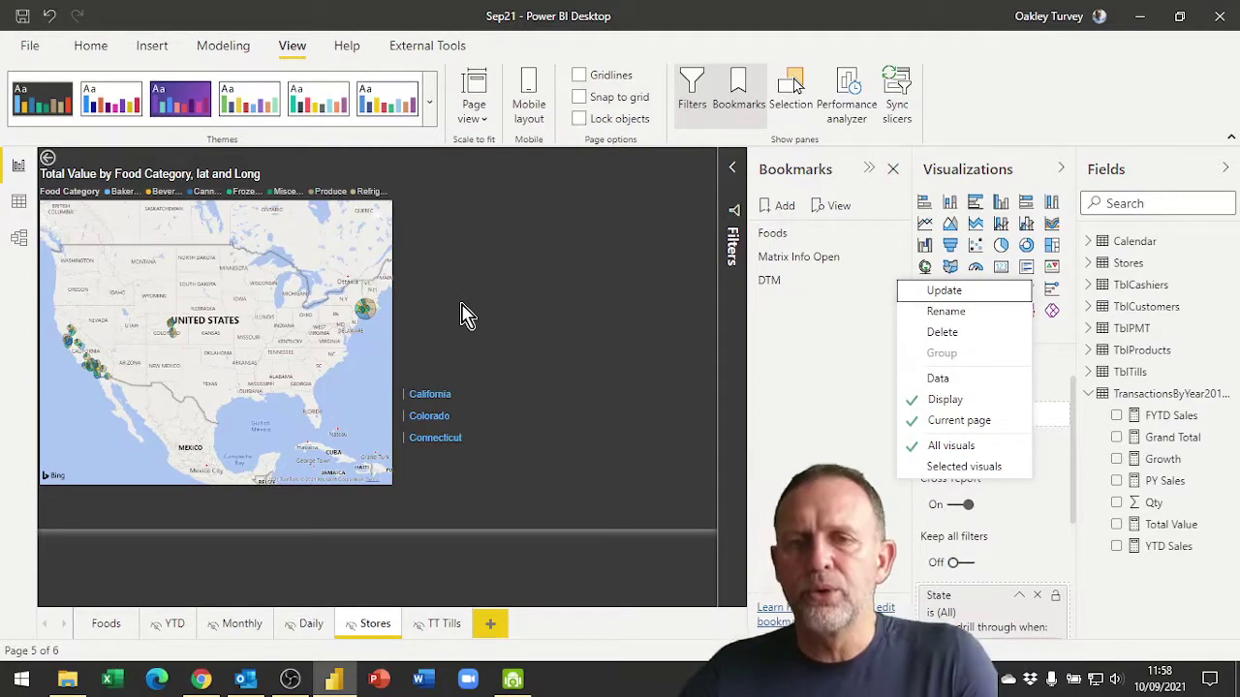
Step: Test the Drill Through Bookmark button's jump to Stores and come back to Foods
{"action": "left_click", "coordinate": [107, 635]}
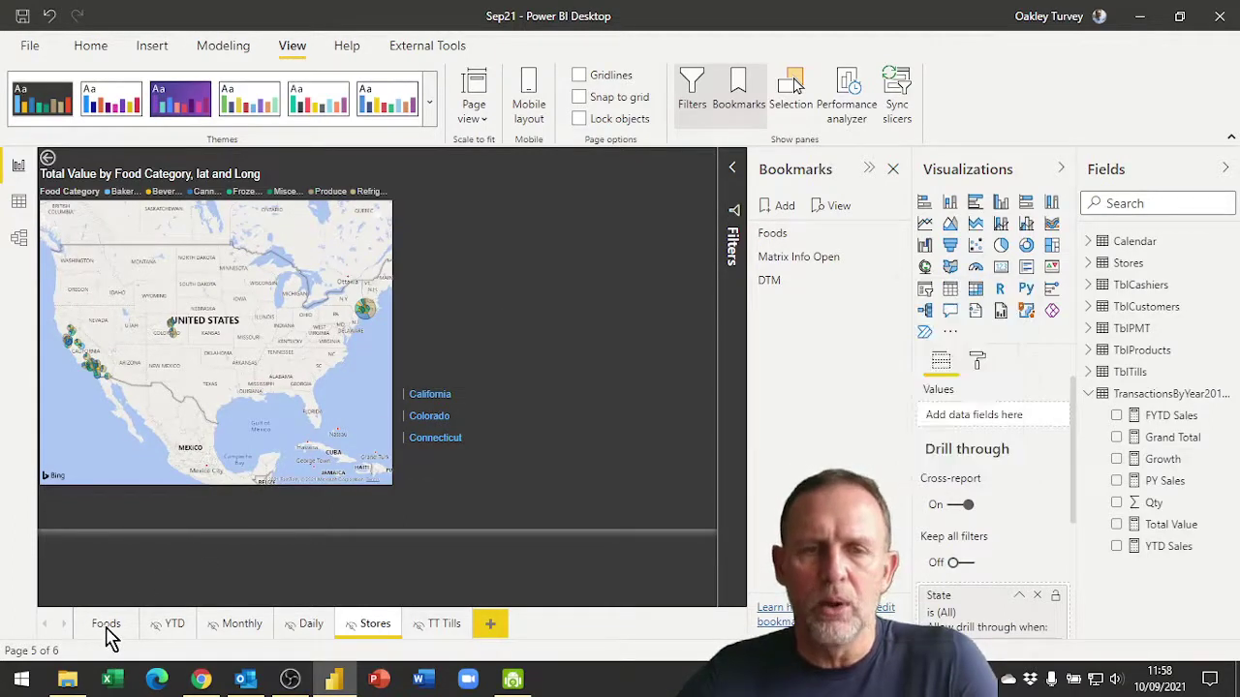
{"action": "left_click", "coordinate": [106, 634]}
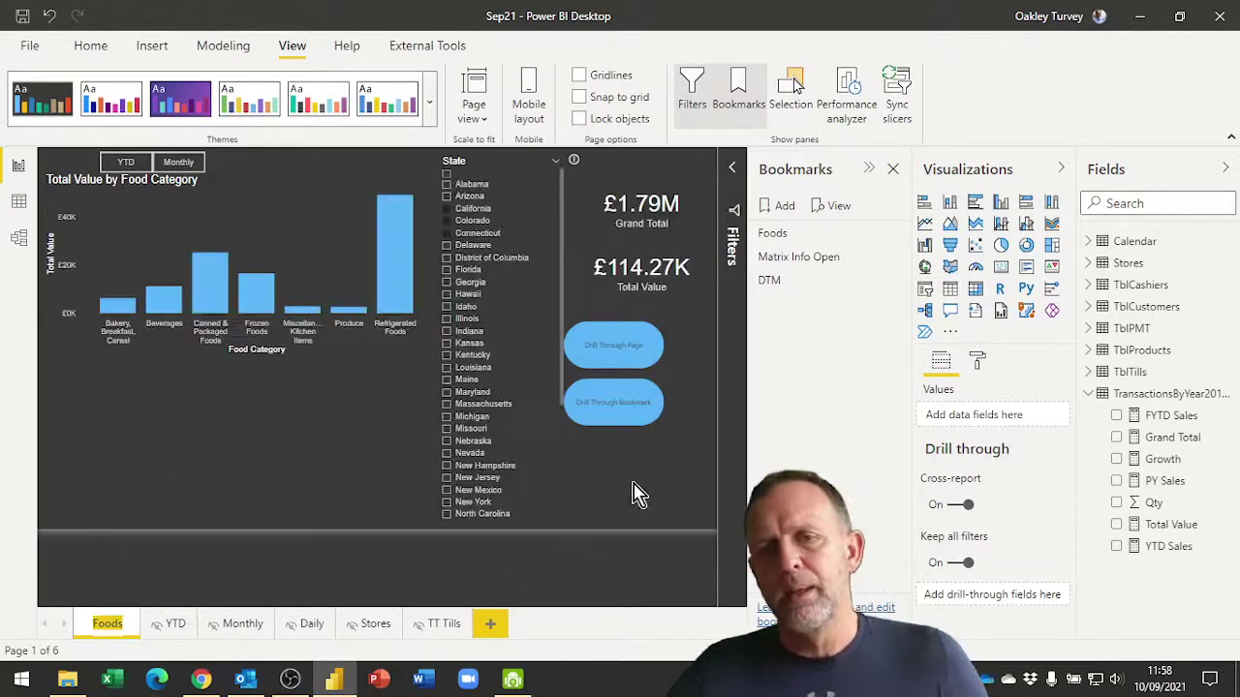
{"action": "left_click", "coordinate": [631, 413], "text": "ctrl"}
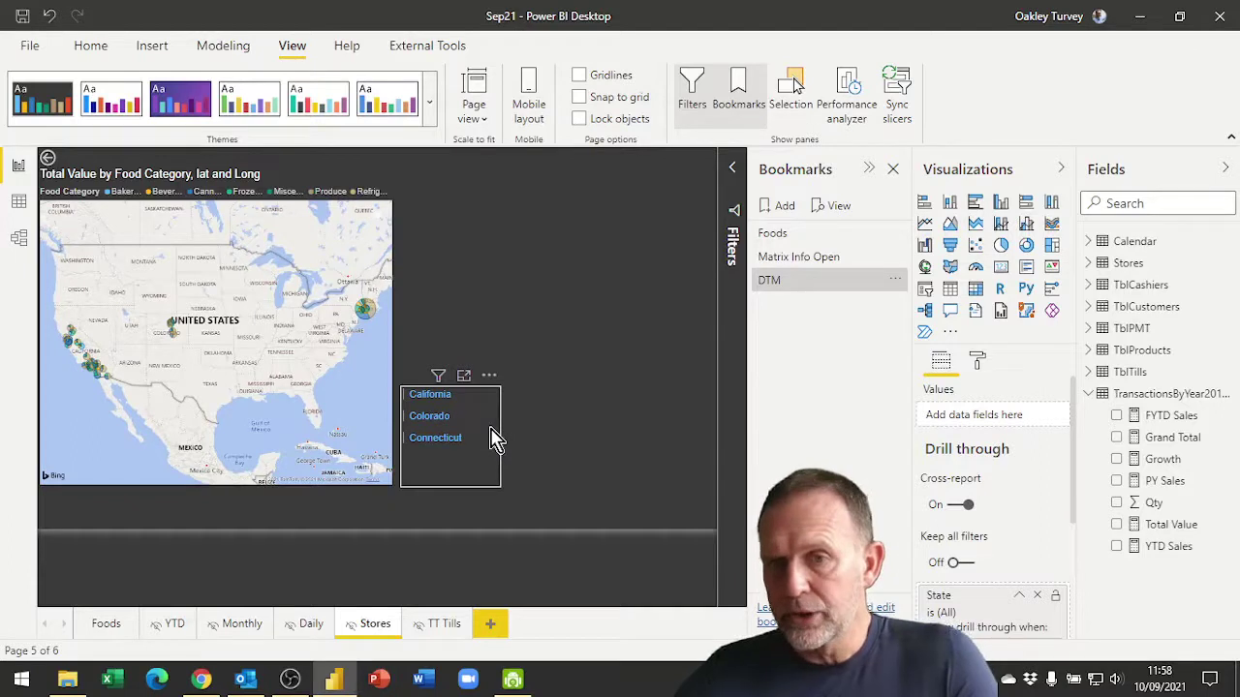
{"action": "left_click", "coordinate": [106, 629]}
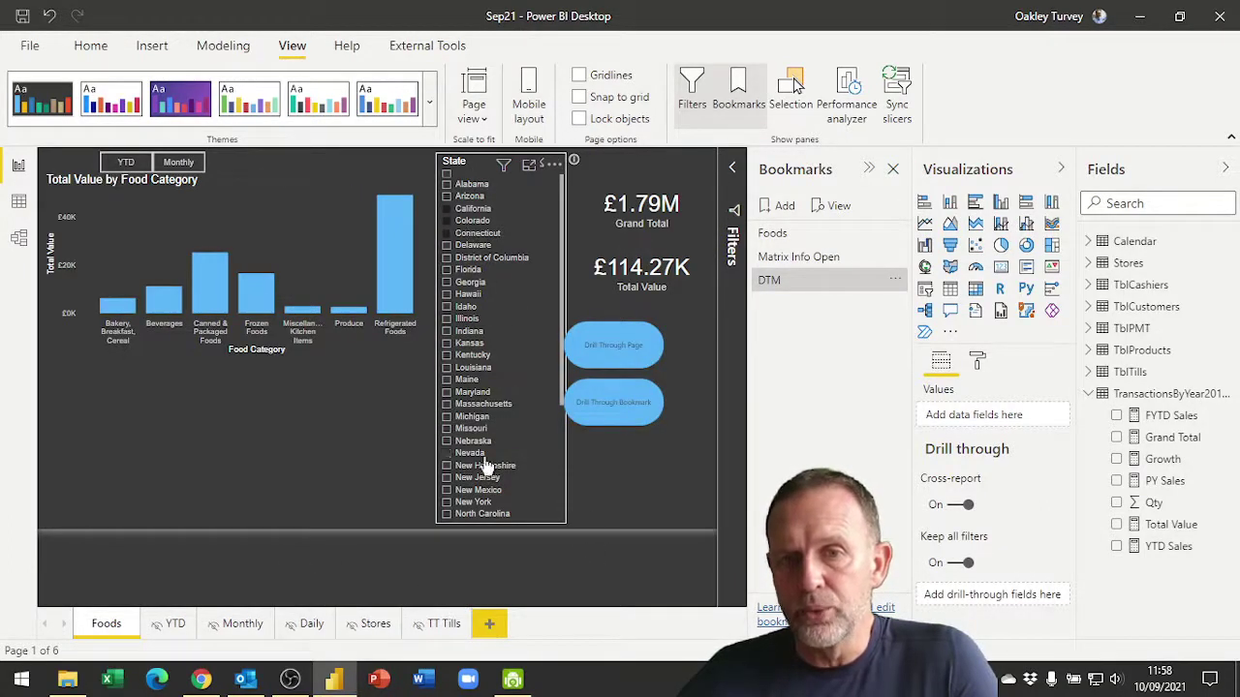
Step: Toggle Alabama in the Foods State slicer, then inspect the Stores map and state list
{"action": "left_click", "coordinate": [472, 186]}
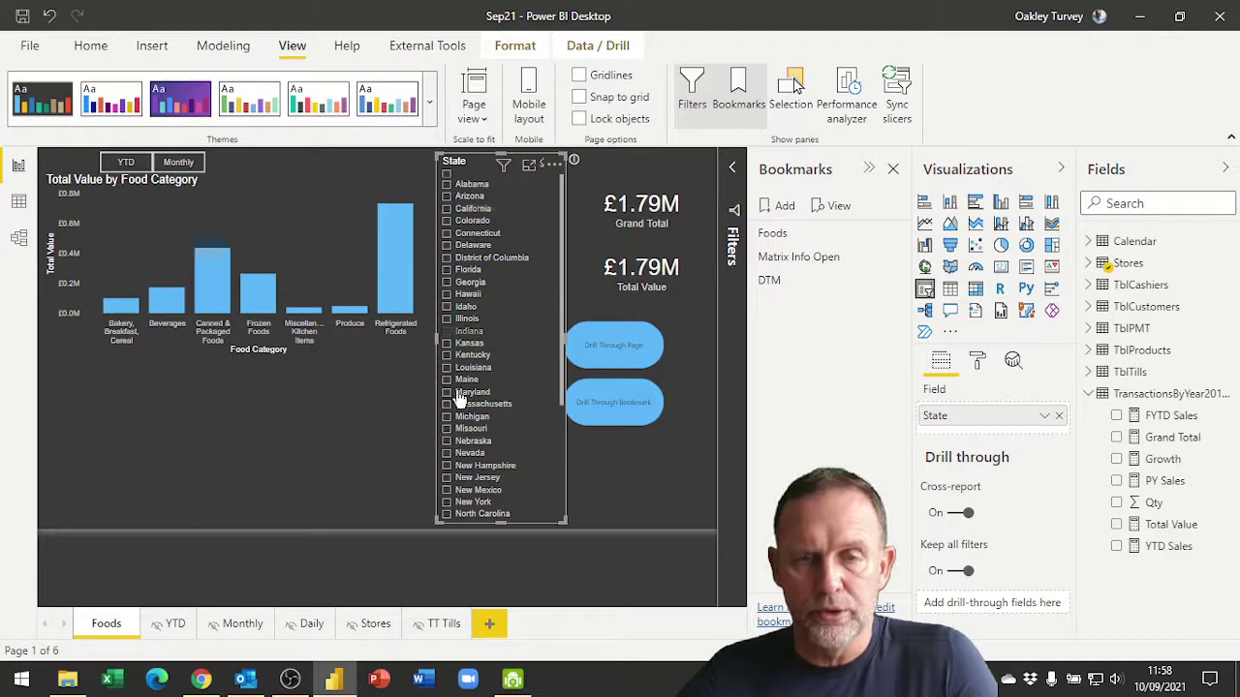
{"action": "left_click", "coordinate": [375, 625]}
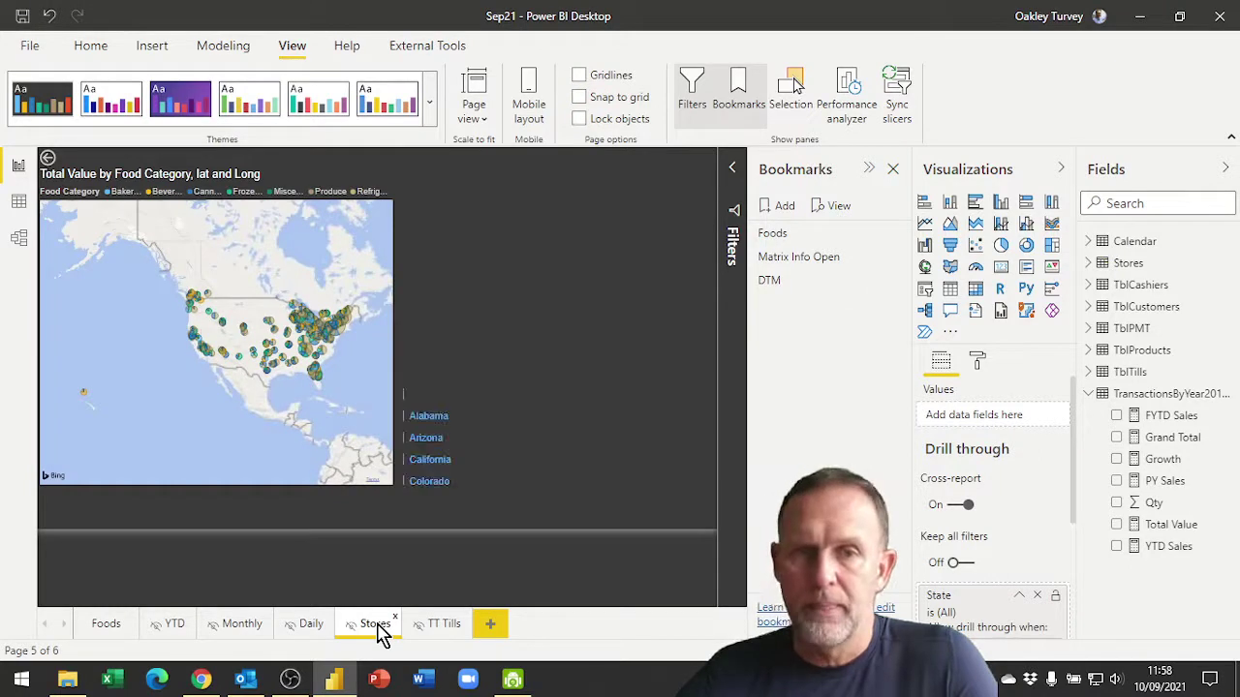
{"action": "scroll", "coordinate": [441, 449], "scroll_direction": "down", "scroll_amount": 2}
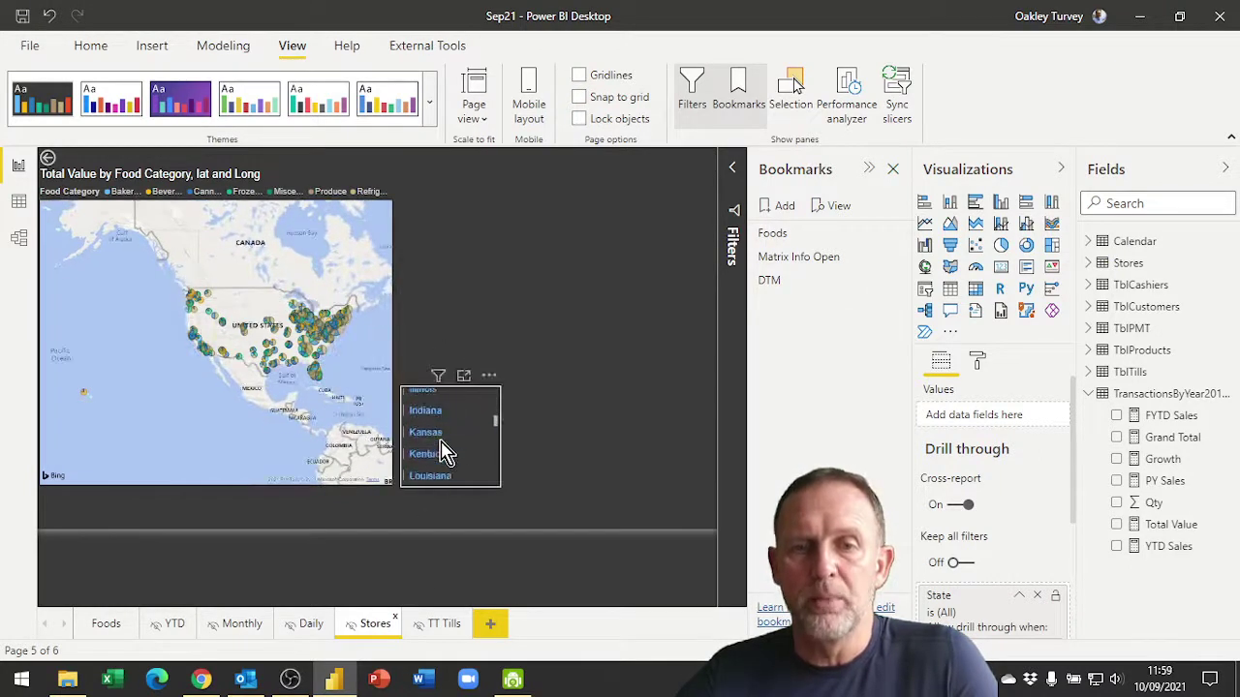
{"action": "scroll", "coordinate": [441, 448], "scroll_direction": "up", "scroll_amount": 2}
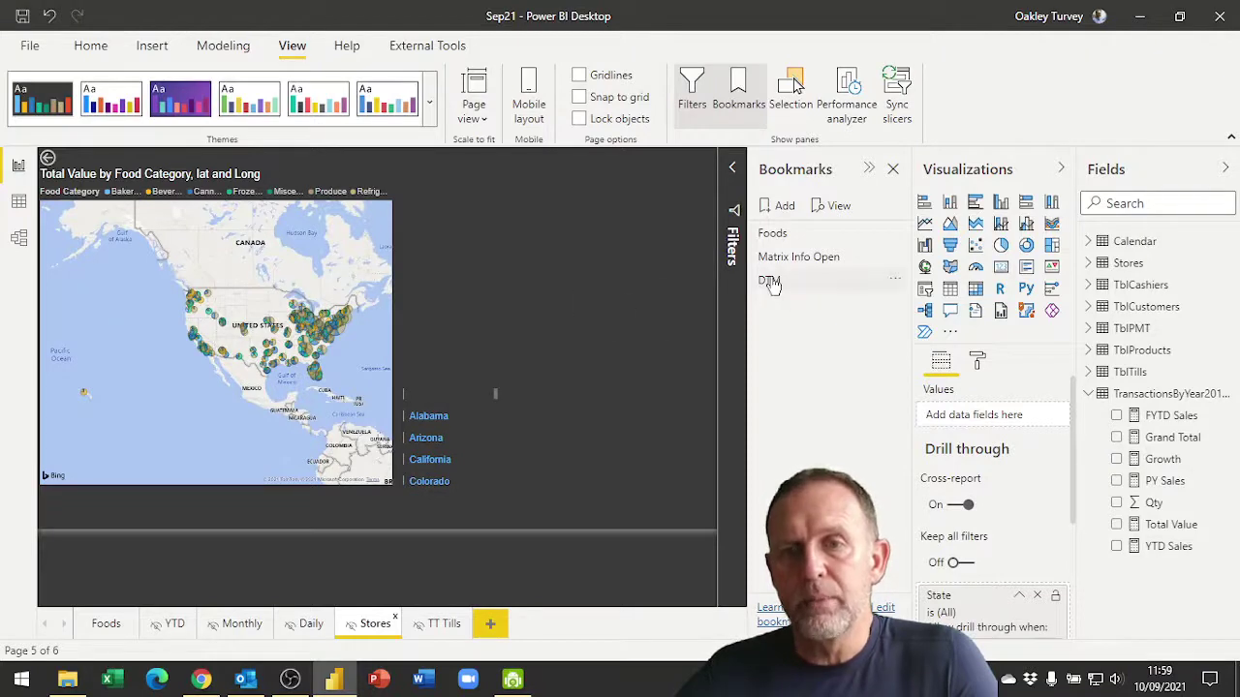
Step: Turn on Data for the DTM bookmark and update it with the current state
{"action": "left_click", "coordinate": [898, 288]}
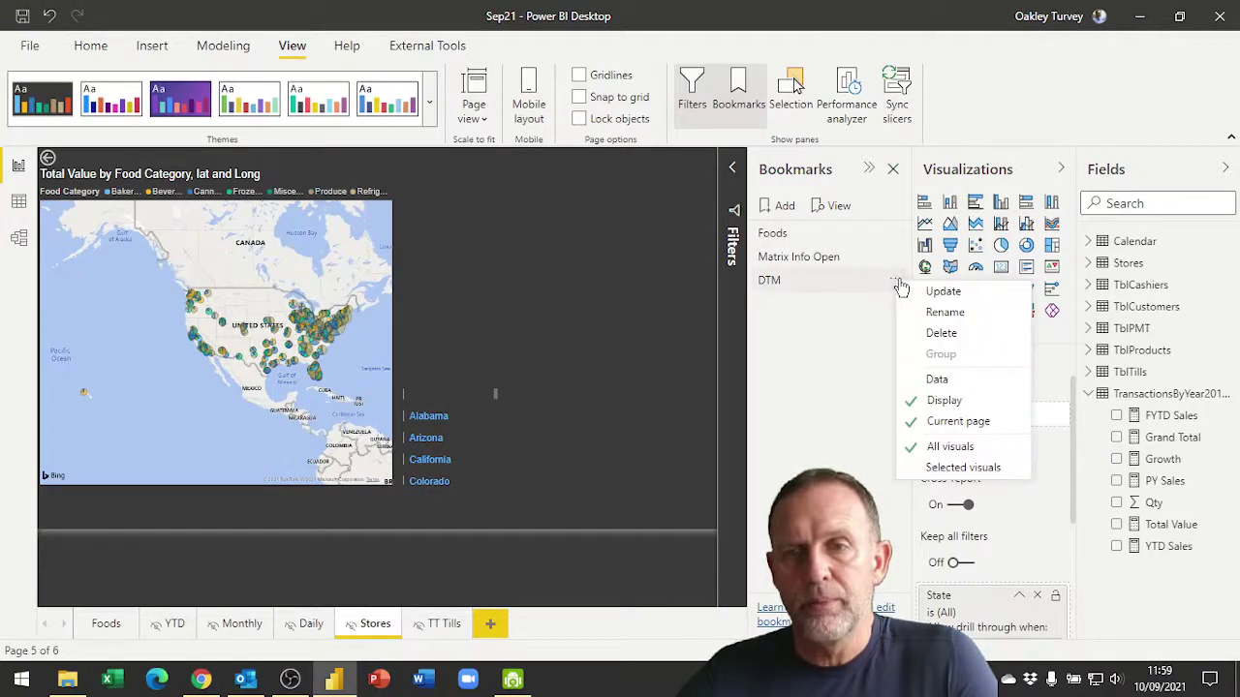
{"action": "left_click", "coordinate": [938, 381]}
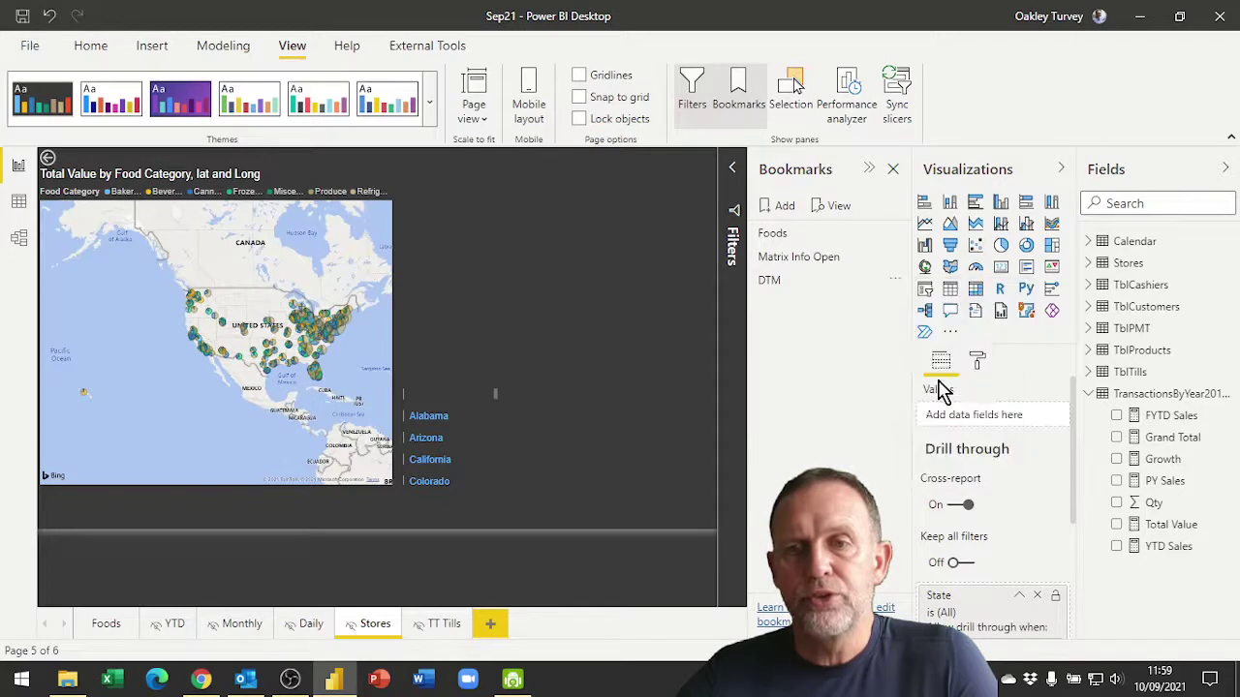
{"action": "left_click", "coordinate": [894, 288]}
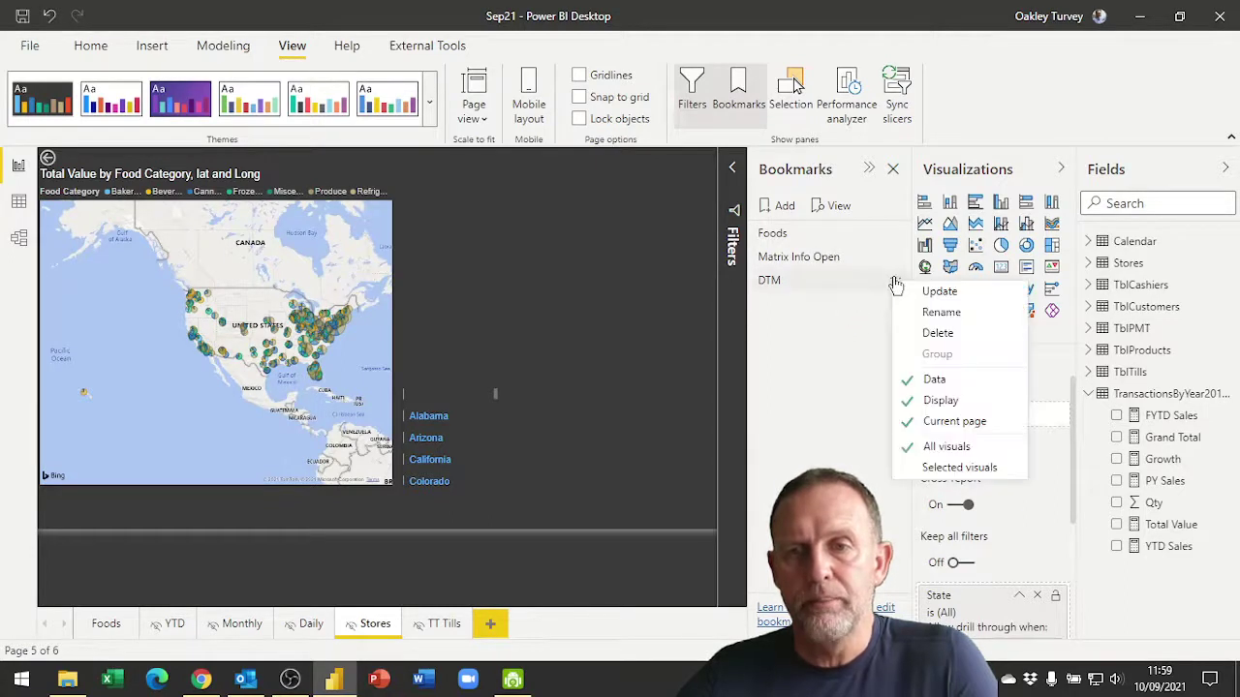
{"action": "left_click", "coordinate": [950, 300]}
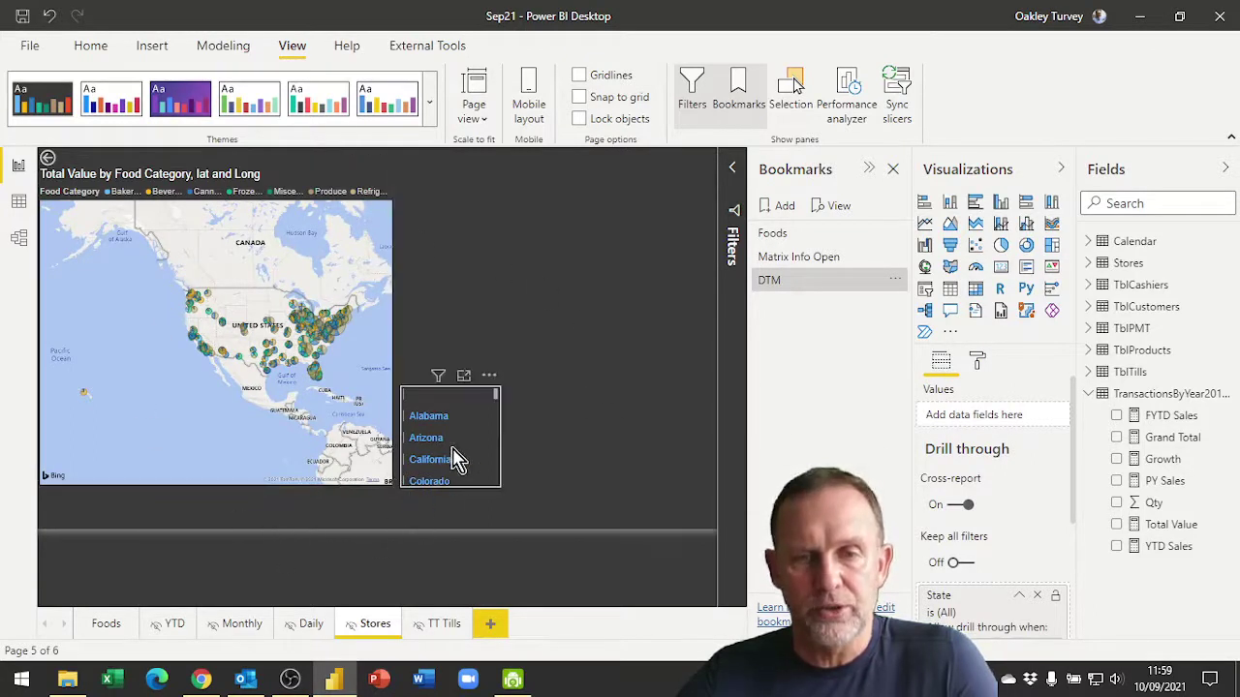
{"action": "scroll", "coordinate": [455, 457], "scroll_direction": "down", "scroll_amount": 5}
{"action": "scroll", "coordinate": [460, 460], "scroll_direction": "up", "scroll_amount": 5}
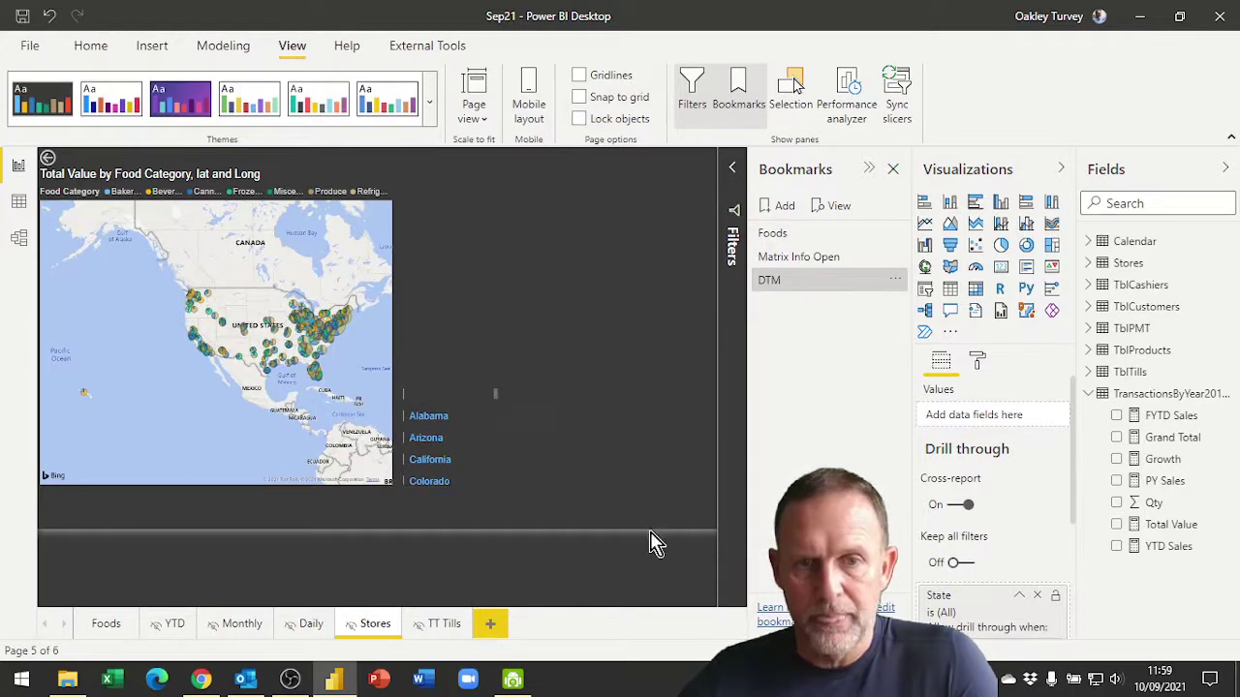
Step: On Foods, swap the Bookmarks pane for Sync slicers and select the State slicer
{"action": "left_click", "coordinate": [108, 628]}
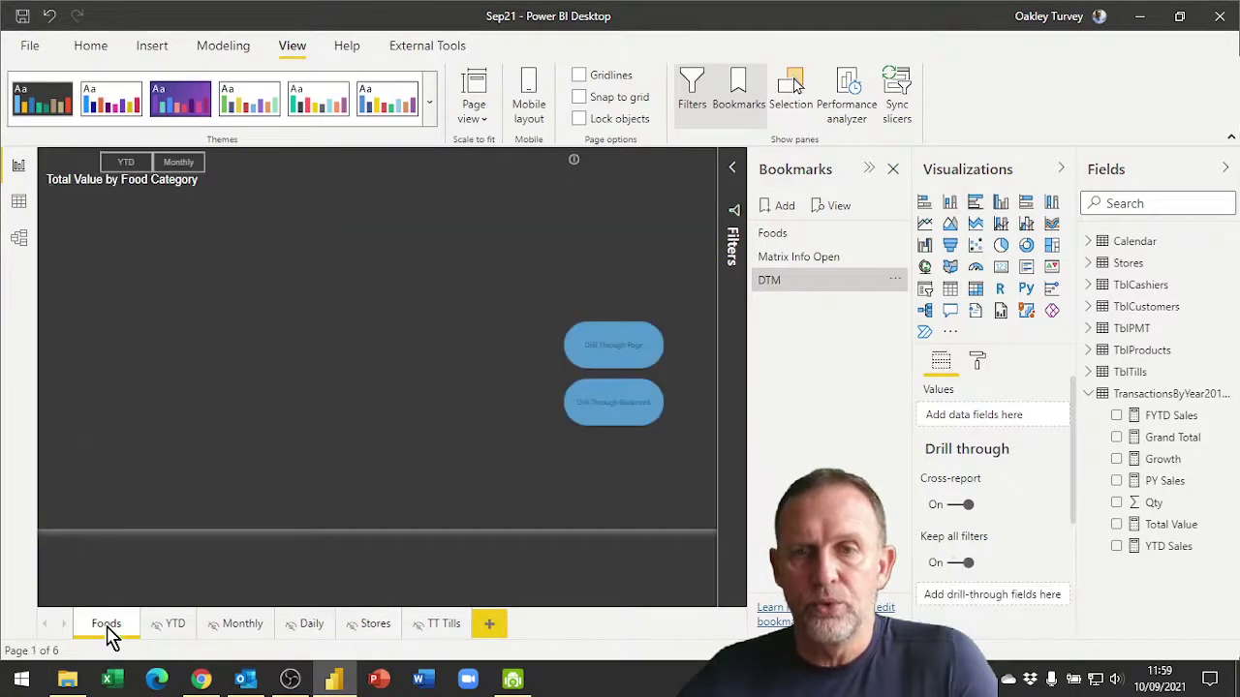
{"action": "left_click", "coordinate": [893, 169]}
{"action": "left_click", "coordinate": [896, 92]}
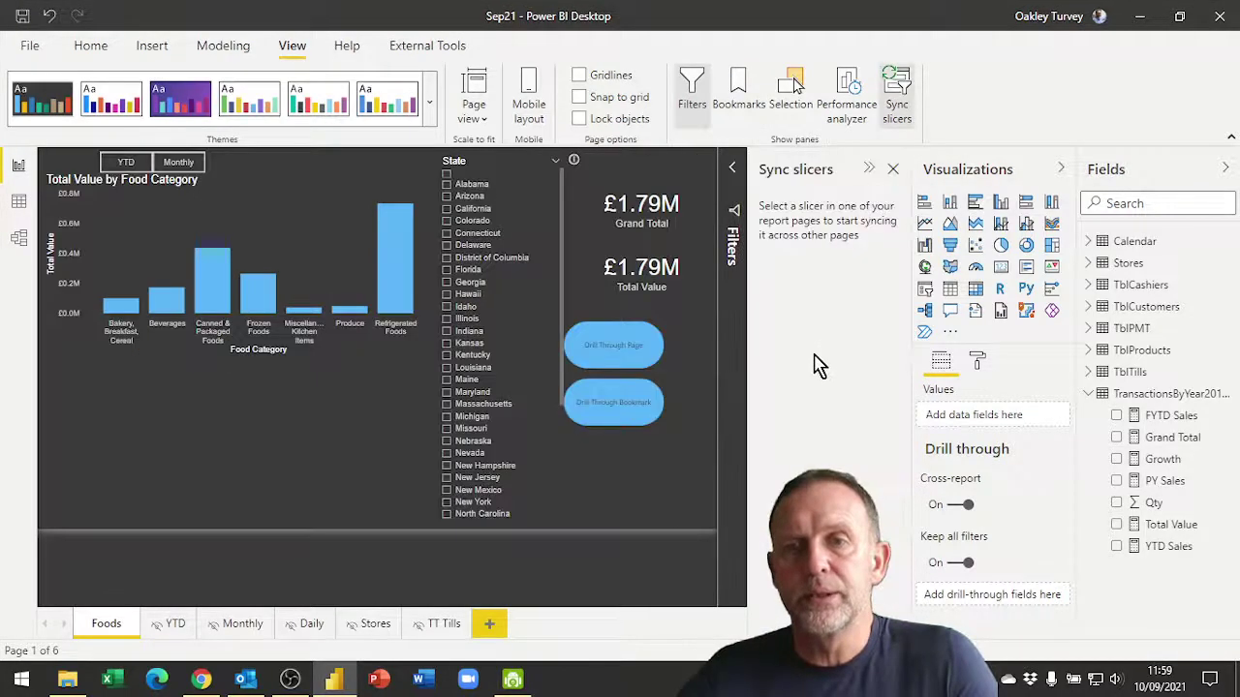
{"action": "left_click", "coordinate": [564, 440]}
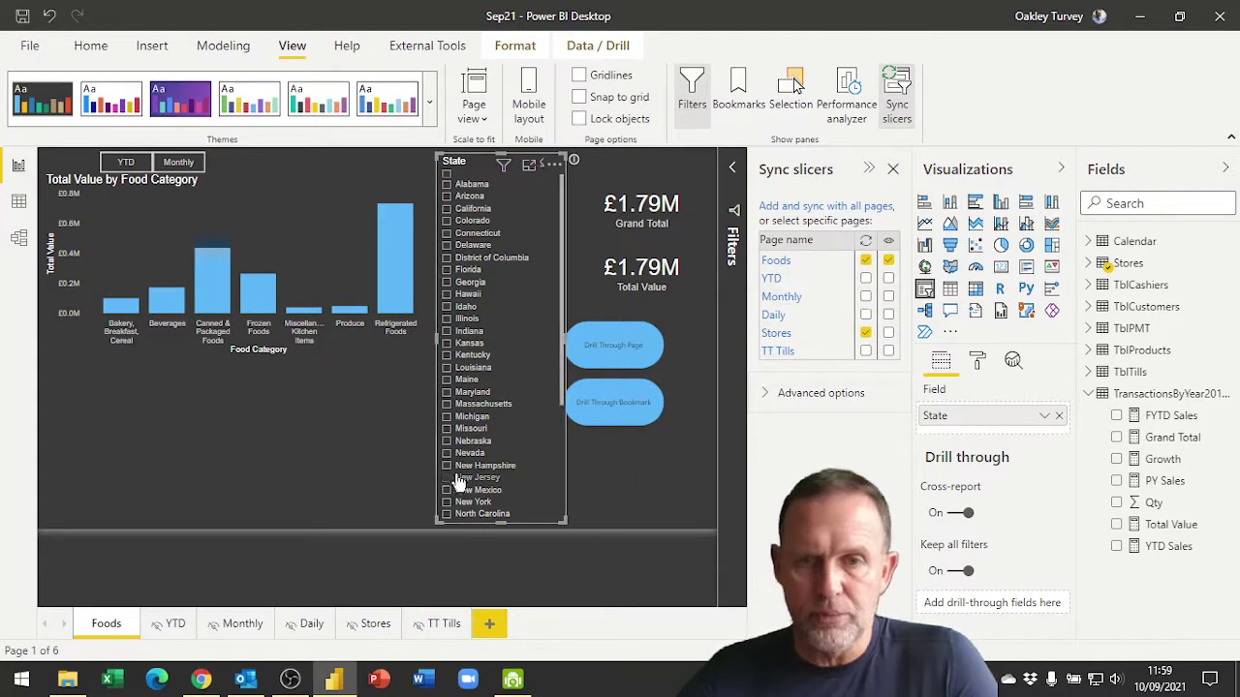
Step: Pick two states and follow the Drill Through Bookmark to check the Stores slicer
{"action": "left_click", "coordinate": [449, 380]}
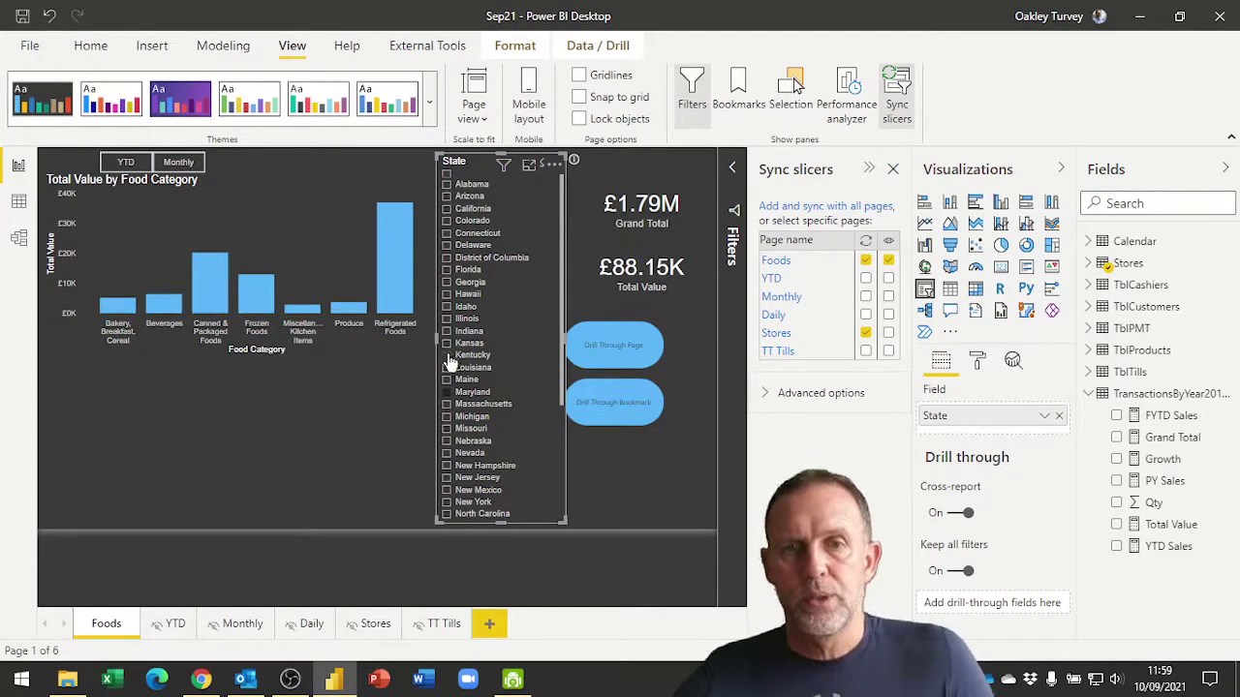
{"action": "left_click", "coordinate": [516, 441]}
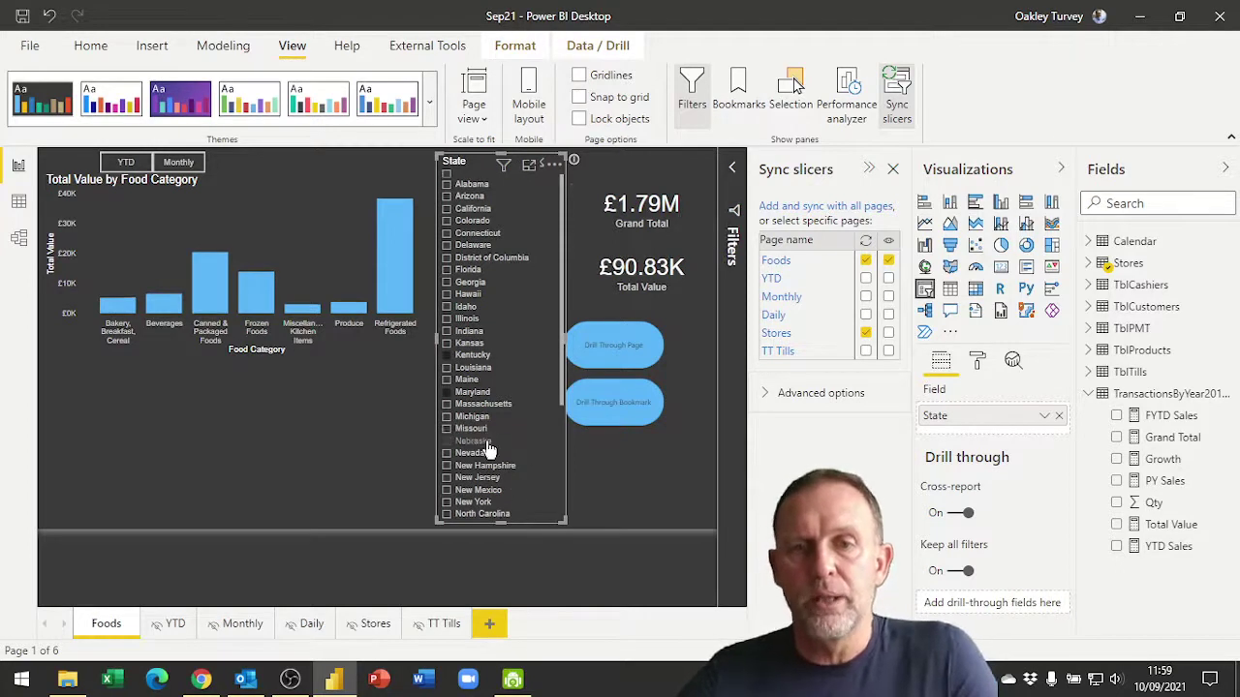
{"action": "left_click", "coordinate": [620, 414], "text": "ctrl"}
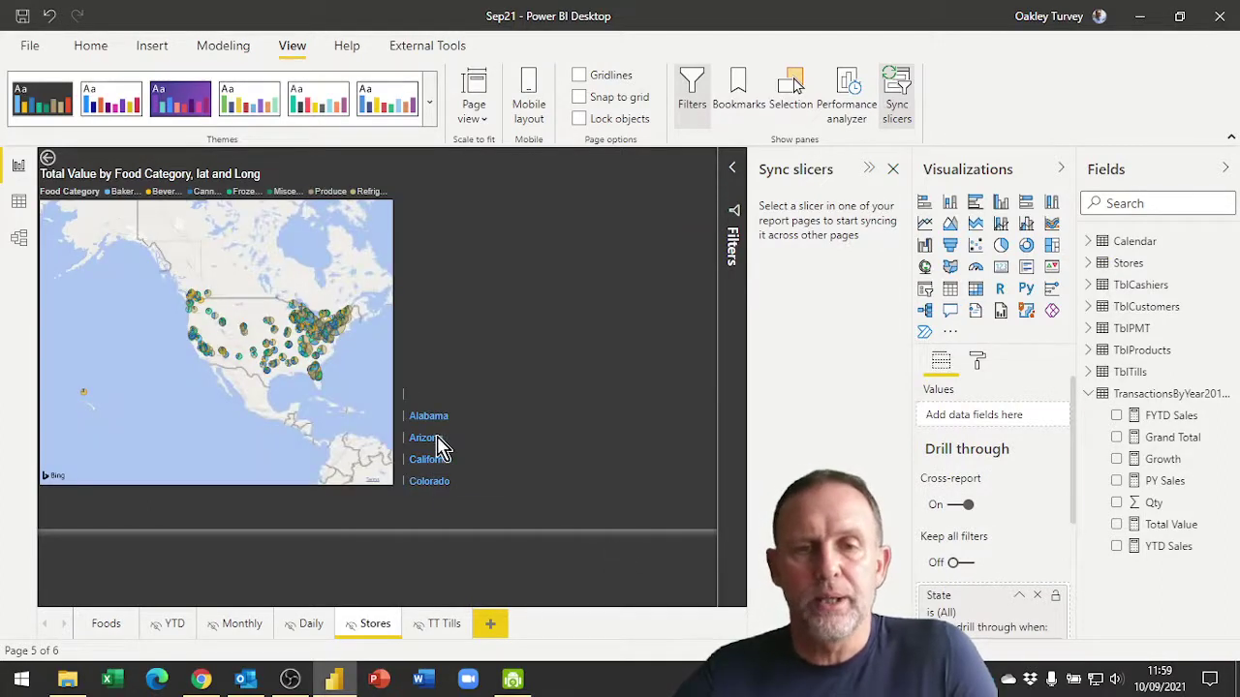
{"action": "scroll", "coordinate": [441, 450], "scroll_direction": "down", "scroll_amount": 2}
{"action": "scroll", "coordinate": [441, 450], "scroll_direction": "up", "scroll_amount": 2}
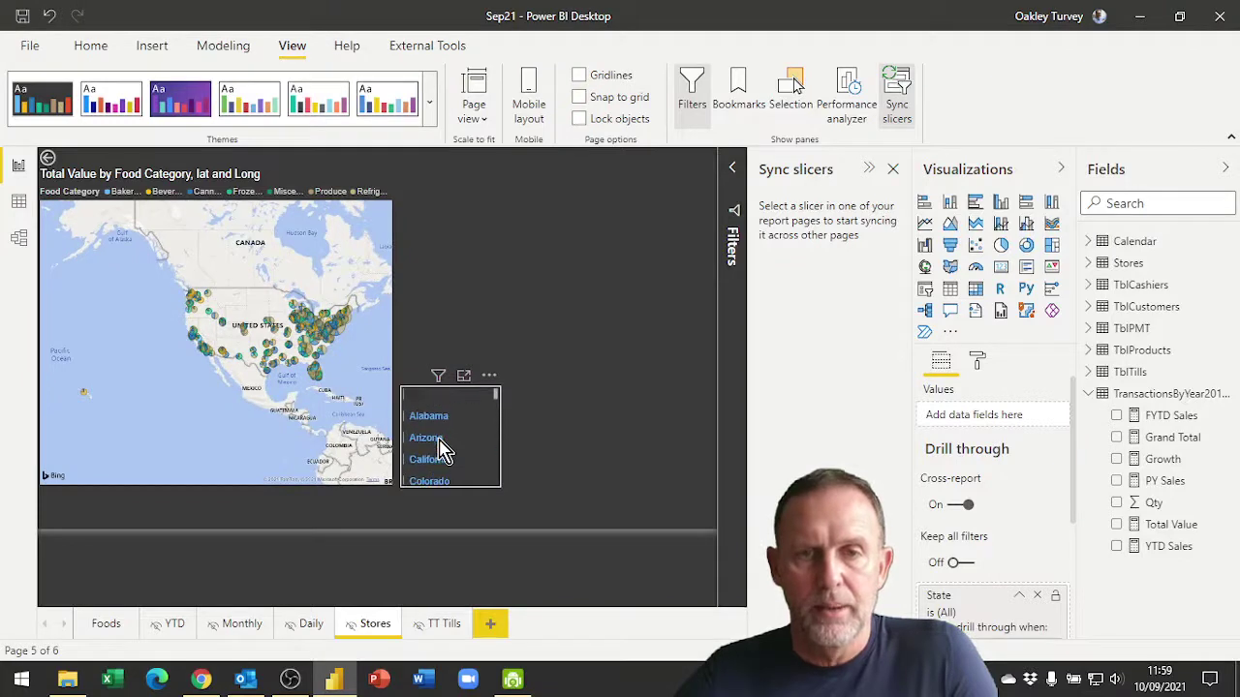
{"action": "scroll", "coordinate": [441, 450], "scroll_direction": "down", "scroll_amount": 2}
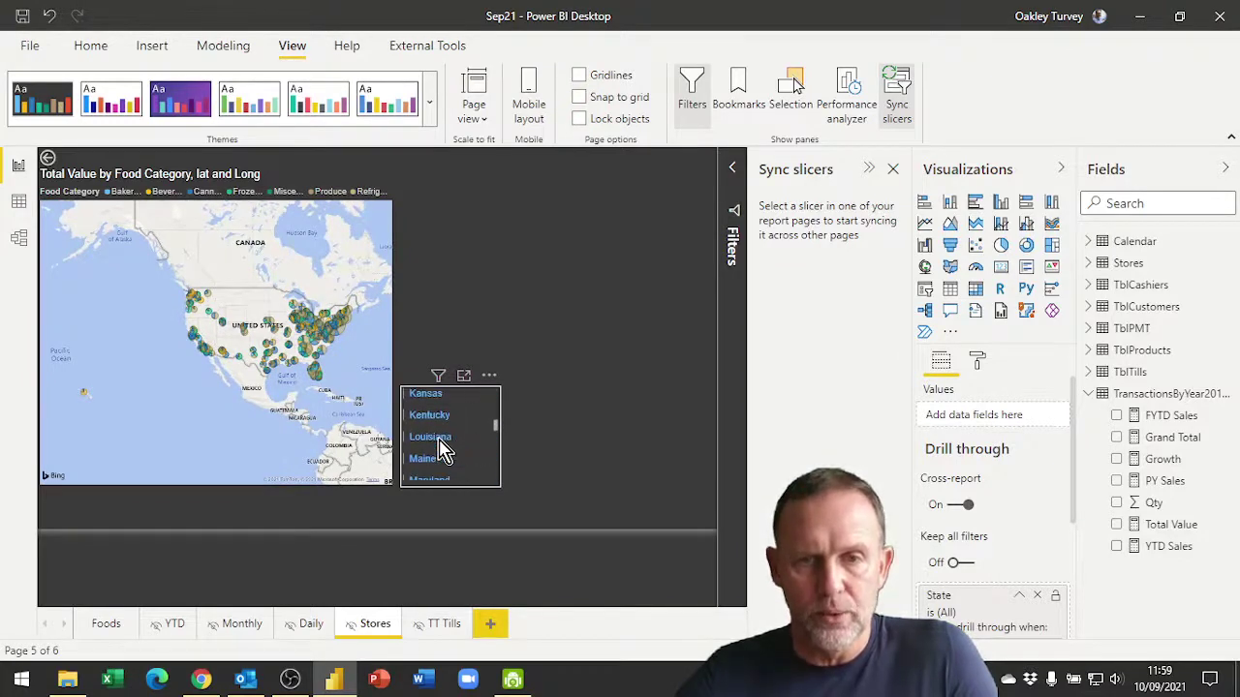
{"action": "scroll", "coordinate": [441, 450], "scroll_direction": "up", "scroll_amount": 2}
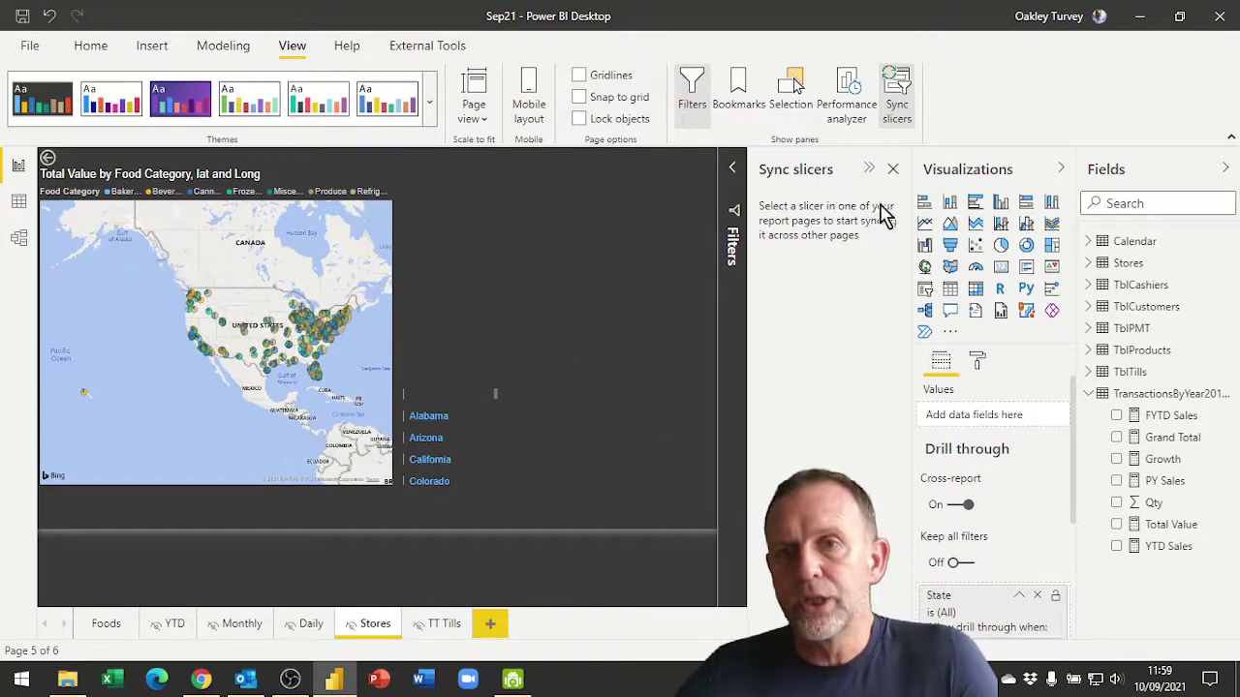
Step: Uncheck Data in the DTM bookmark's options
{"action": "left_click", "coordinate": [738, 92]}
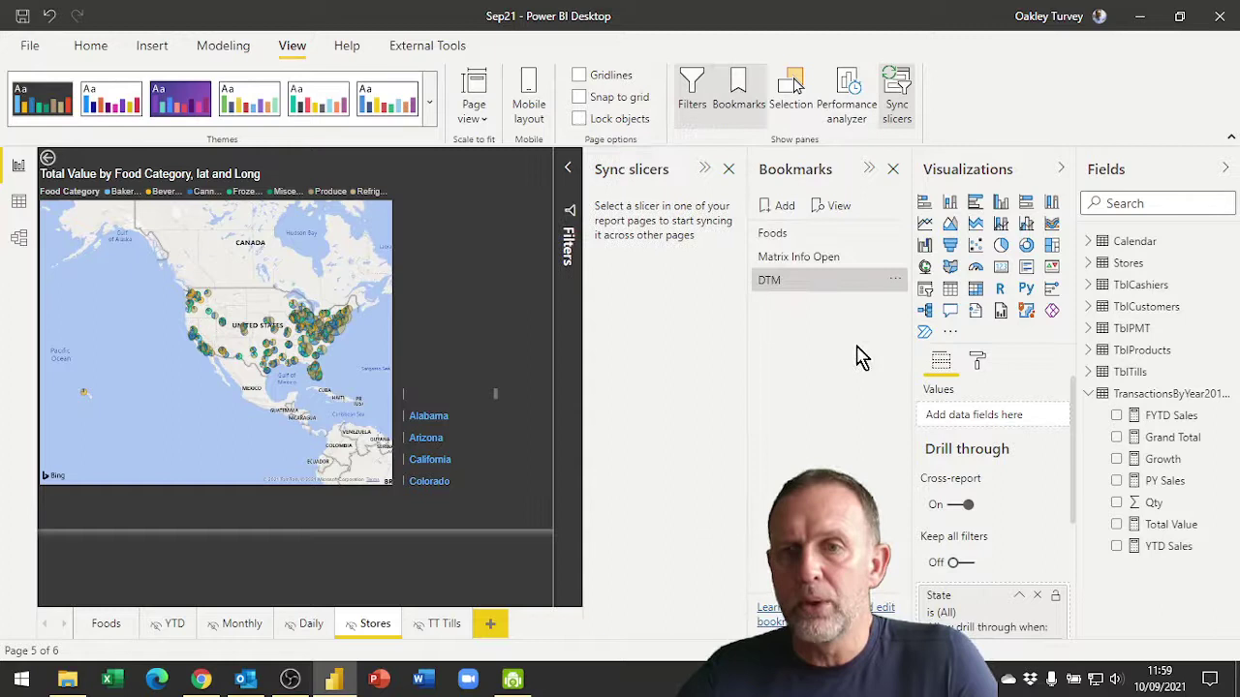
{"action": "left_click", "coordinate": [896, 281]}
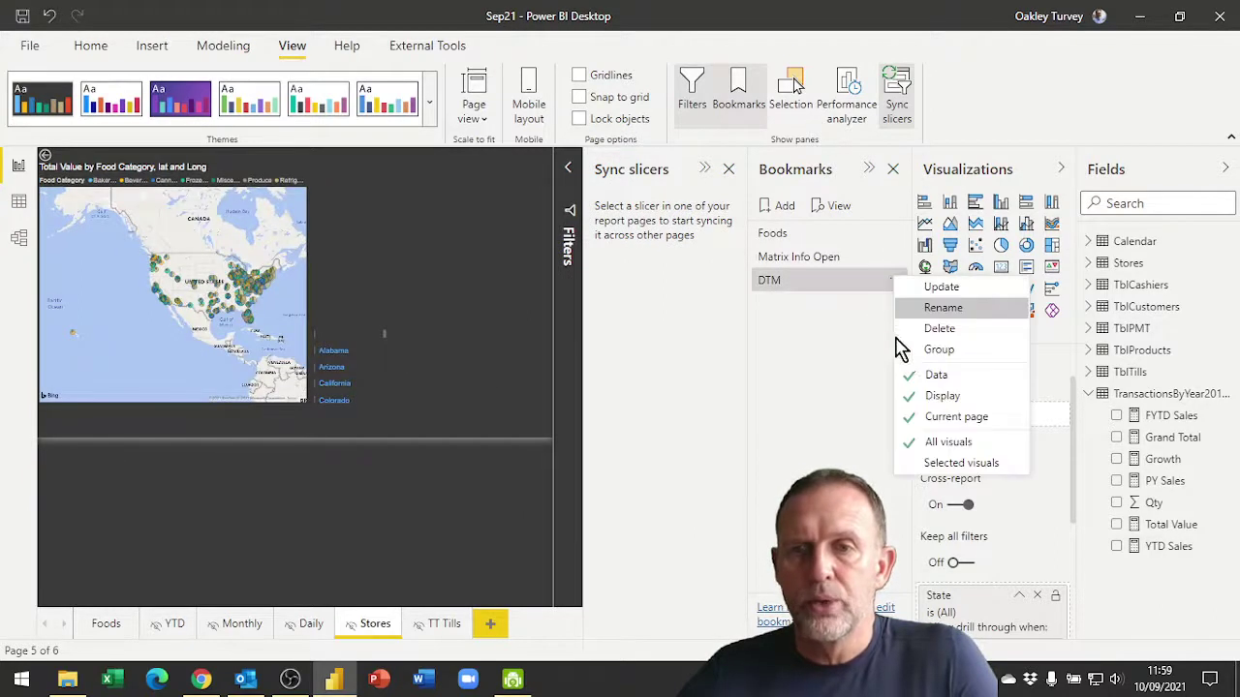
{"action": "left_click", "coordinate": [932, 376]}
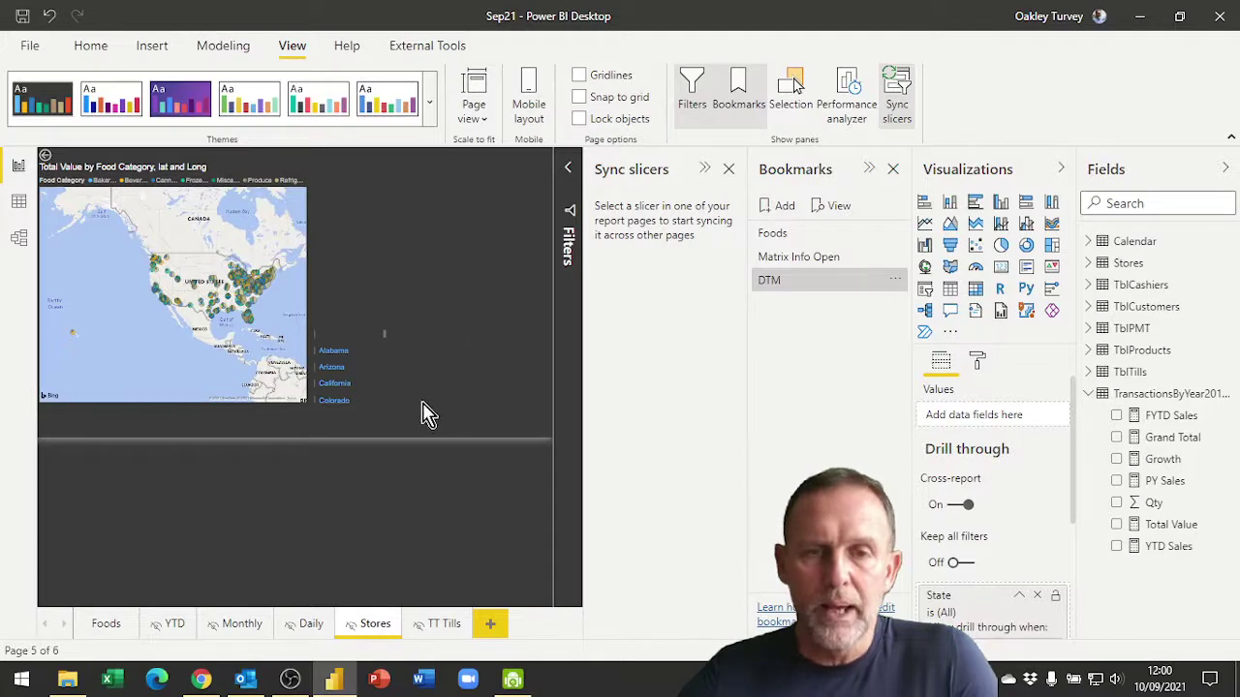
Step: Test the drill-through bookmark jump from Foods to Stores and return to Foods
{"action": "left_click", "coordinate": [106, 624]}
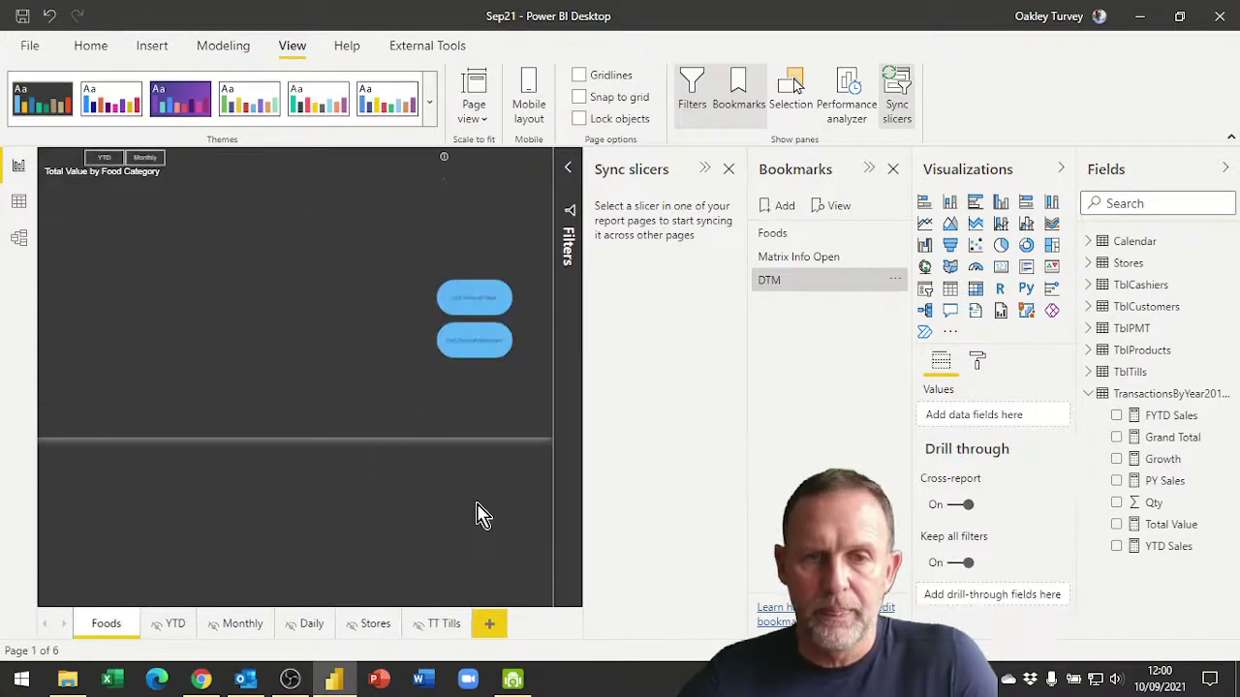
{"action": "left_click", "coordinate": [485, 344], "text": "ctrl"}
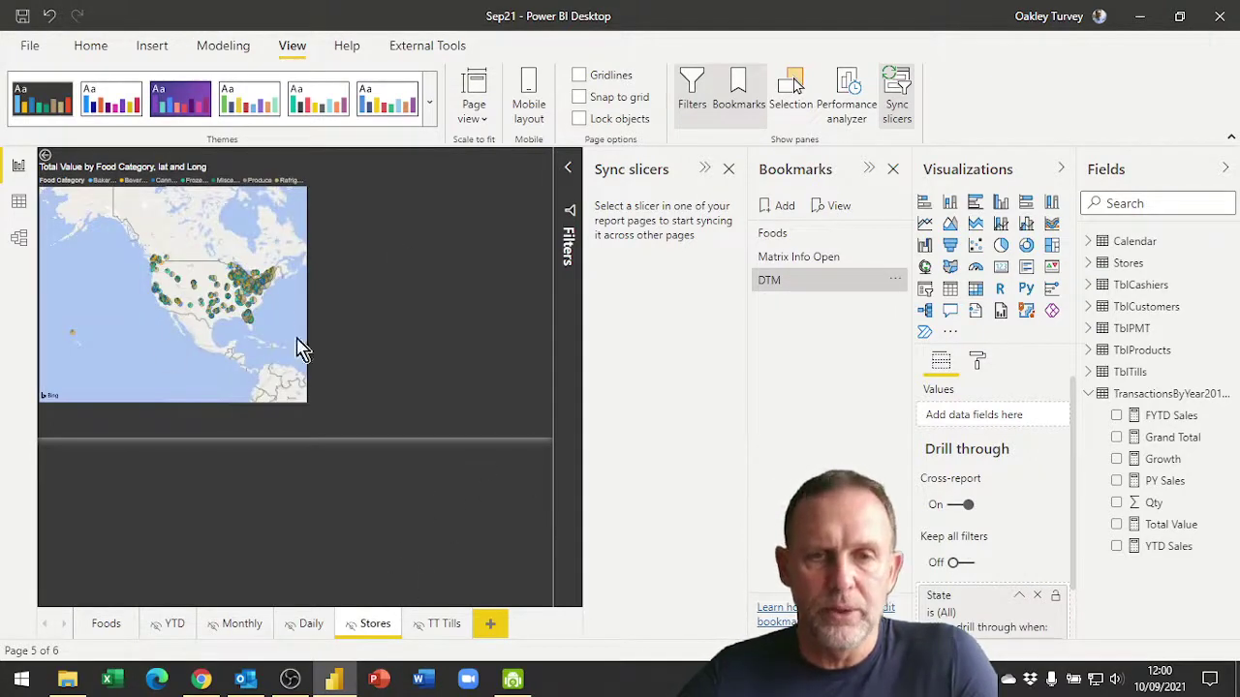
{"action": "left_click", "coordinate": [106, 628]}
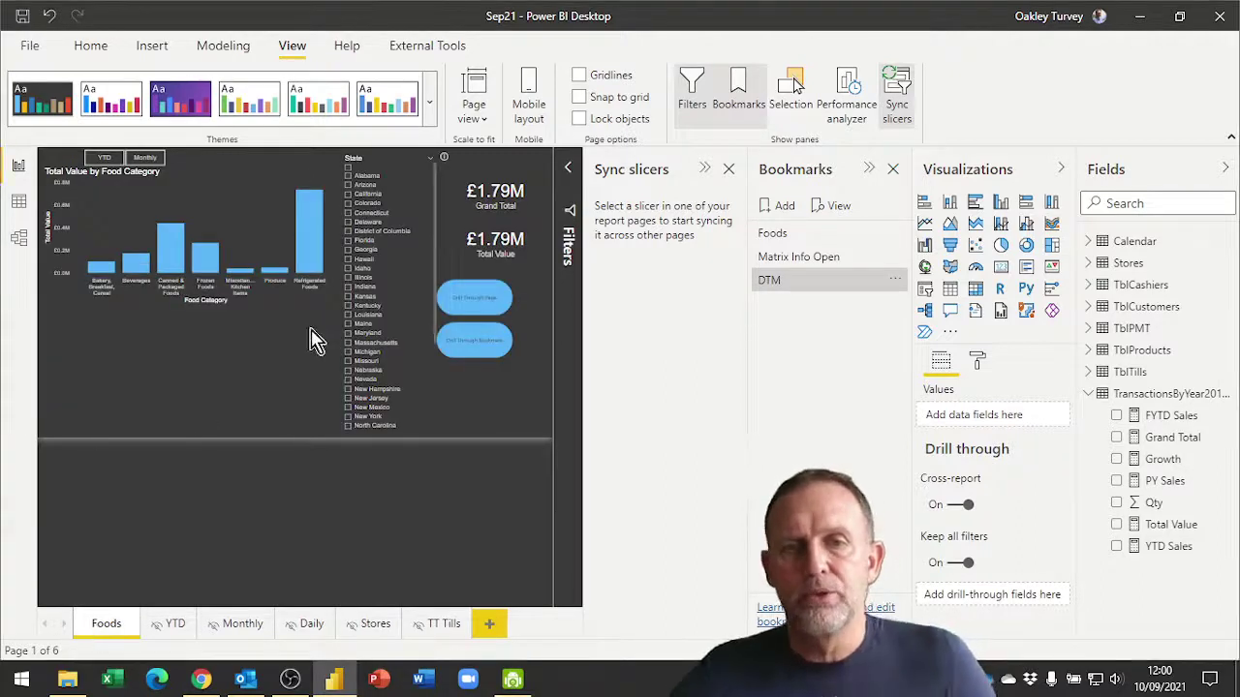
Step: Tick California, Connecticut and Georgia, check Stores, then return to Foods and close Sync slicers
{"action": "left_click", "coordinate": [351, 204]}
{"action": "left_click", "coordinate": [347, 220]}
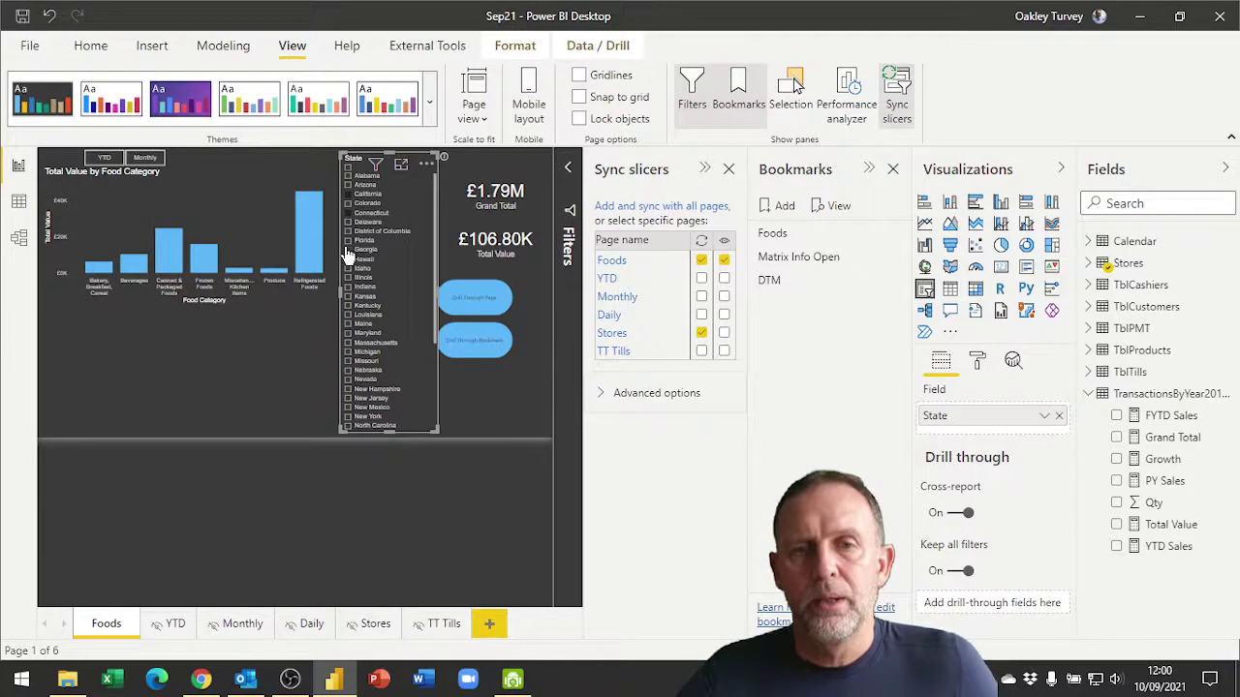
{"action": "left_click", "coordinate": [349, 314]}
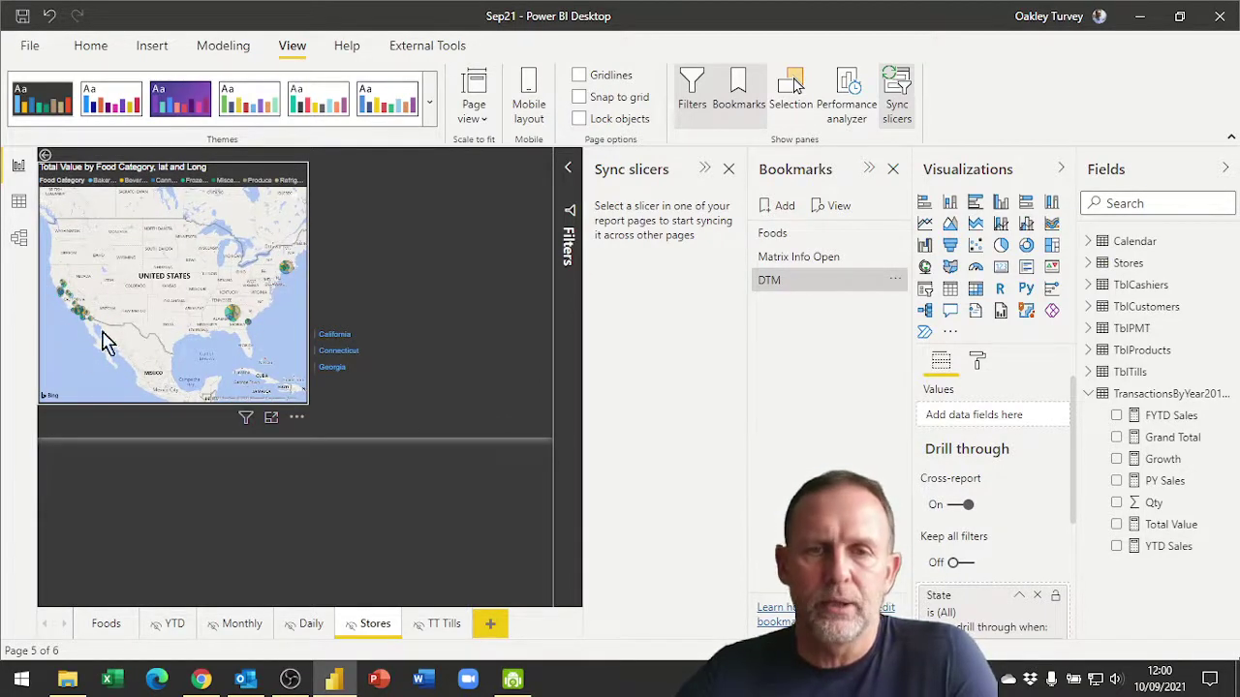
{"action": "left_click", "coordinate": [105, 625]}
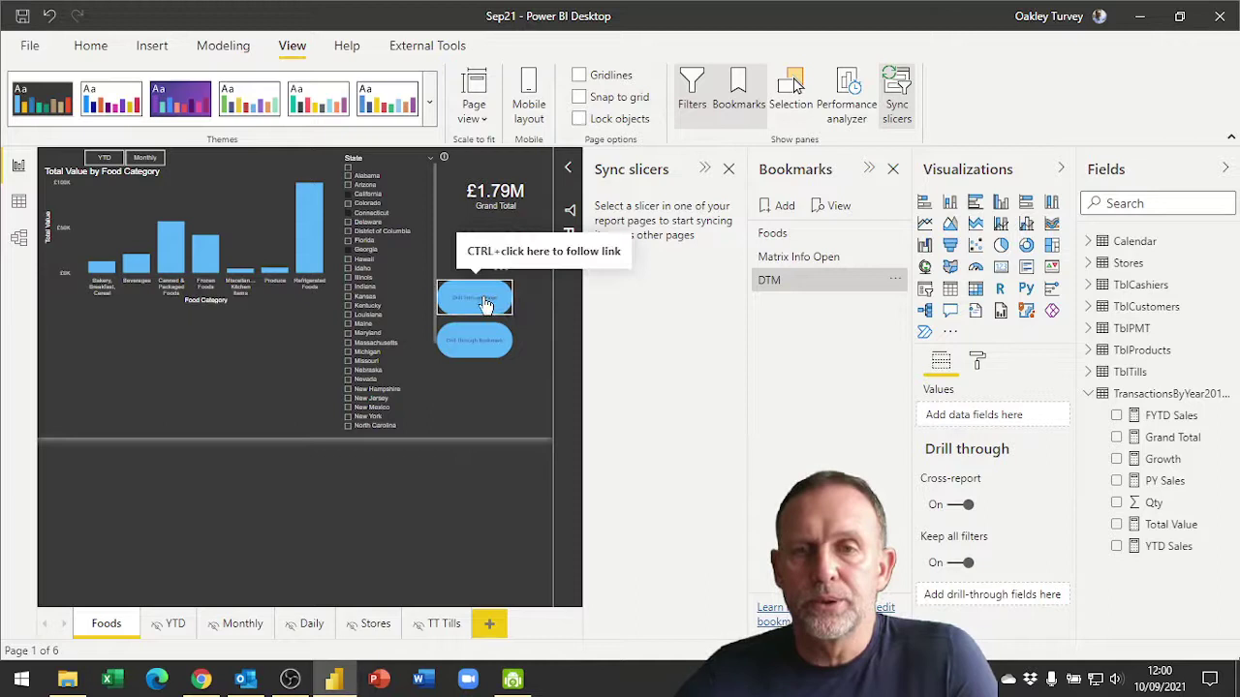
{"action": "left_click", "coordinate": [897, 97]}
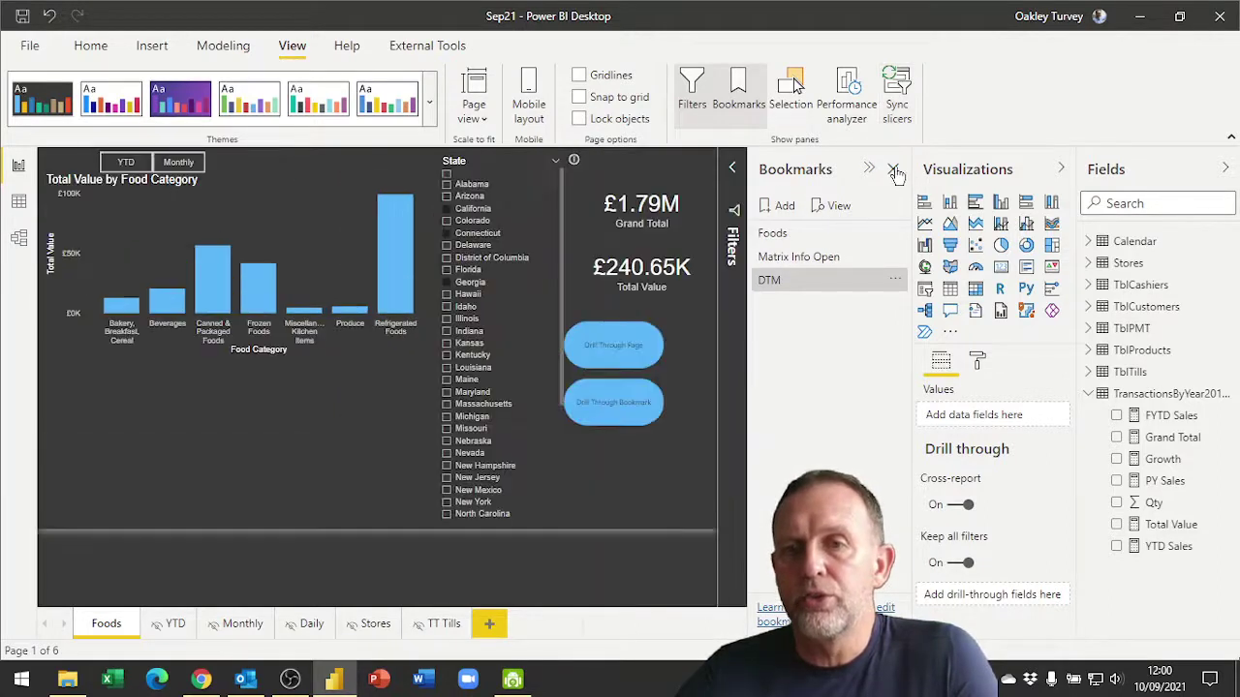
Step: Close Bookmarks and review the State slicer's sync settings: synced to Foods and Stores, visible only on Foods
{"action": "left_click", "coordinate": [892, 168]}
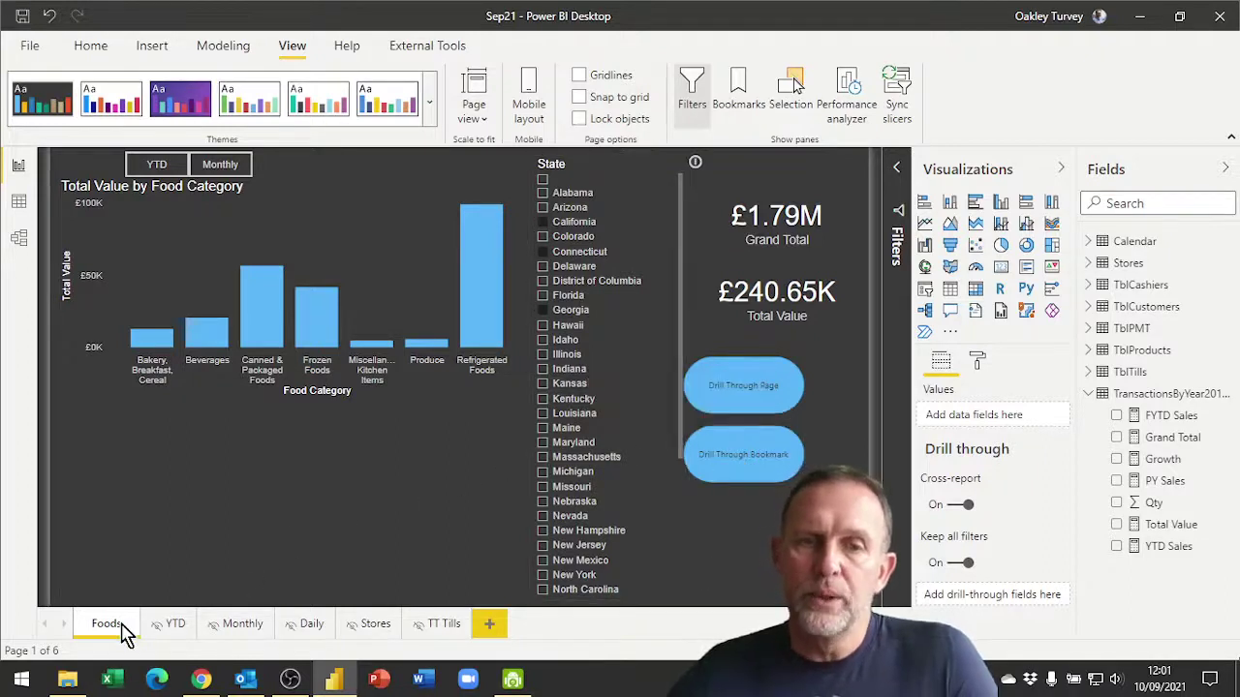
{"action": "left_click", "coordinate": [576, 172]}
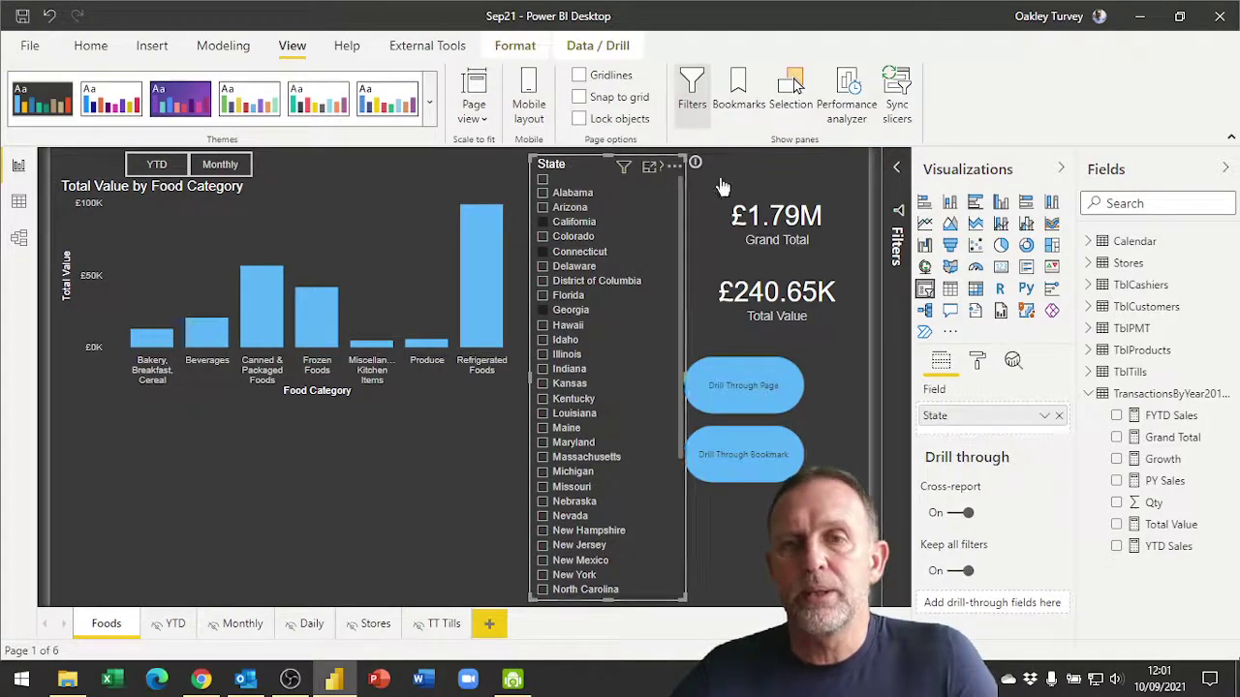
{"action": "left_click", "coordinate": [897, 96]}
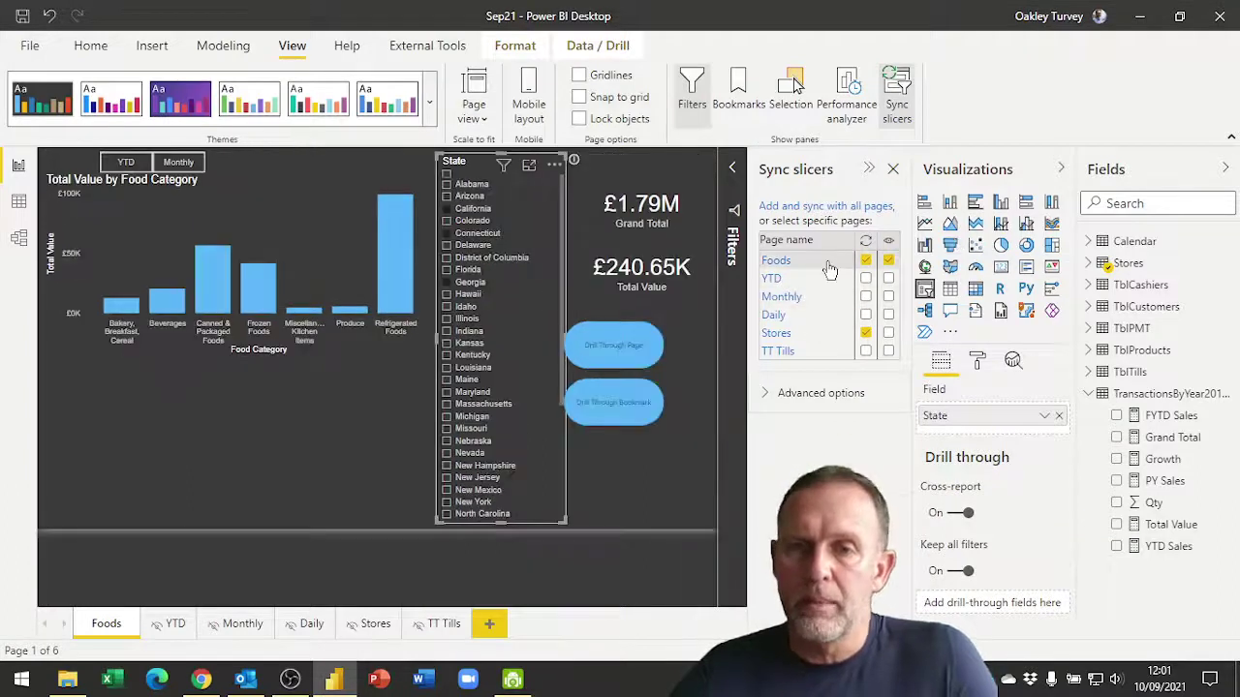